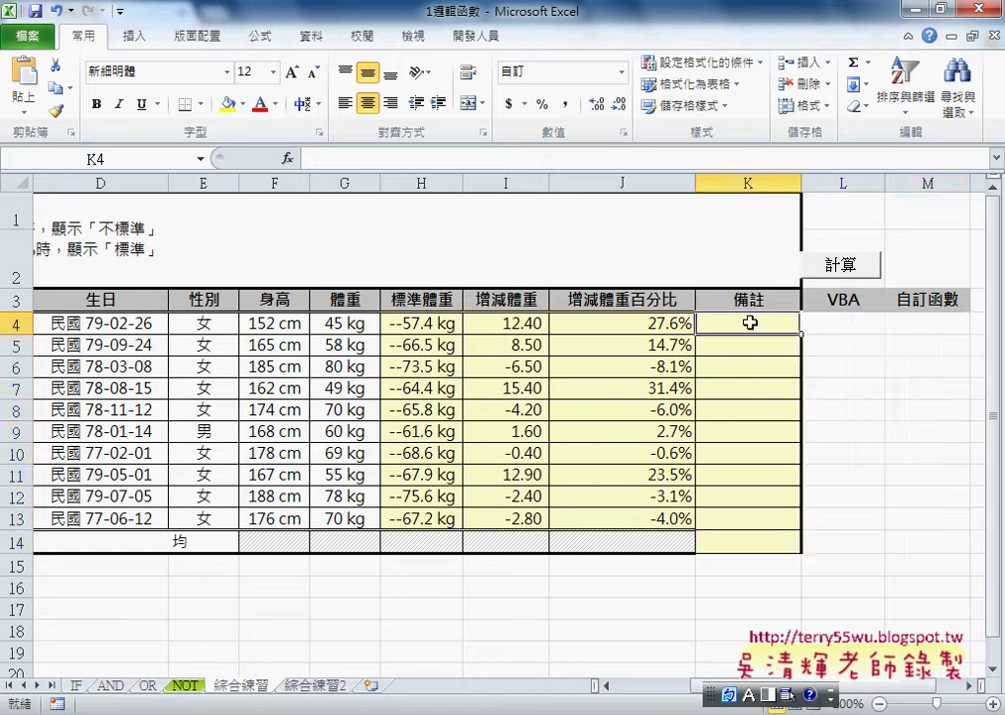
# Run the 計算 macro to fill L4:L13 with 標準/不標準 results.
pyautogui.click(864, 320)
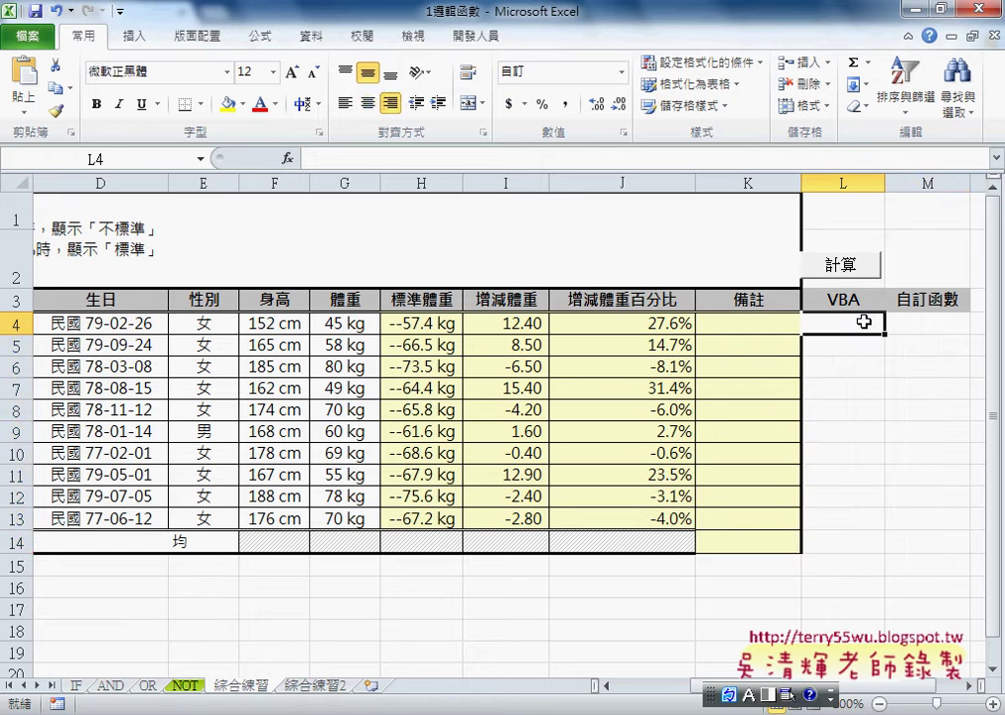
pyautogui.click(873, 266)
pyautogui.click(921, 322)
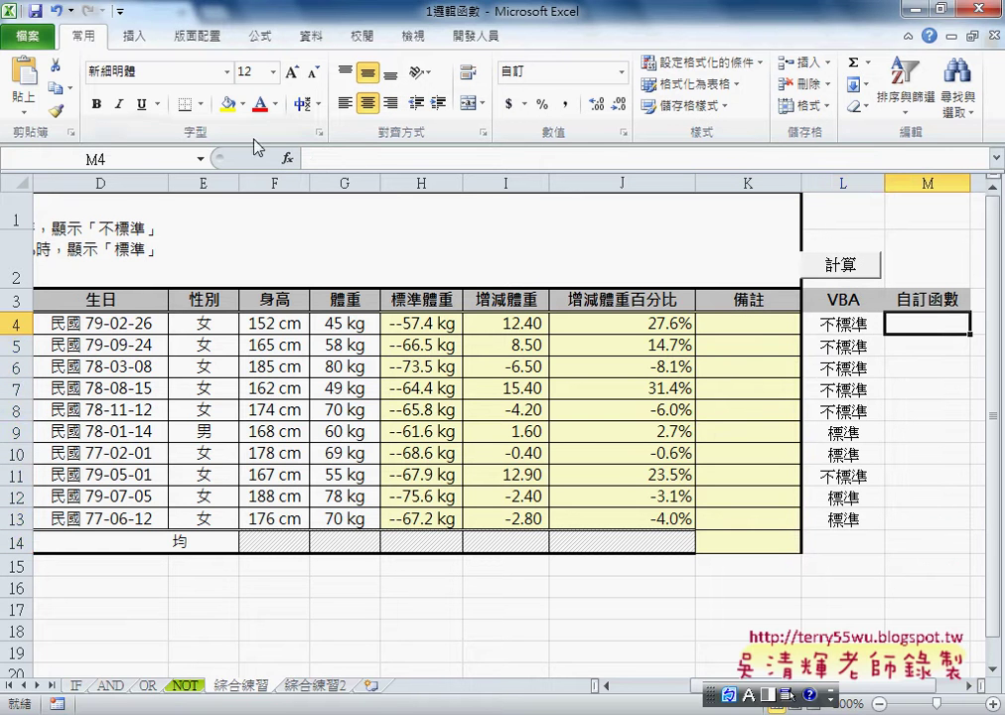
# Enter =增減體重(J4) in M4 through Insert Function, returning 不標準.
pyautogui.click(287, 158)
pyautogui.moveTo(631, 440); pyautogui.dragTo(629, 468)
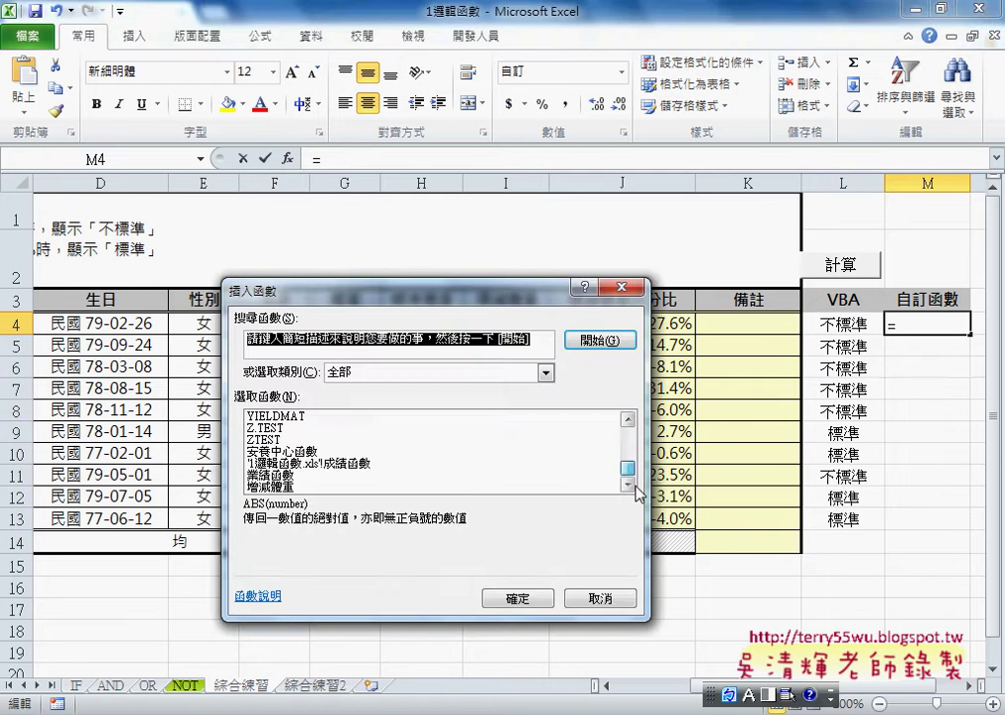
pyautogui.click(276, 488)
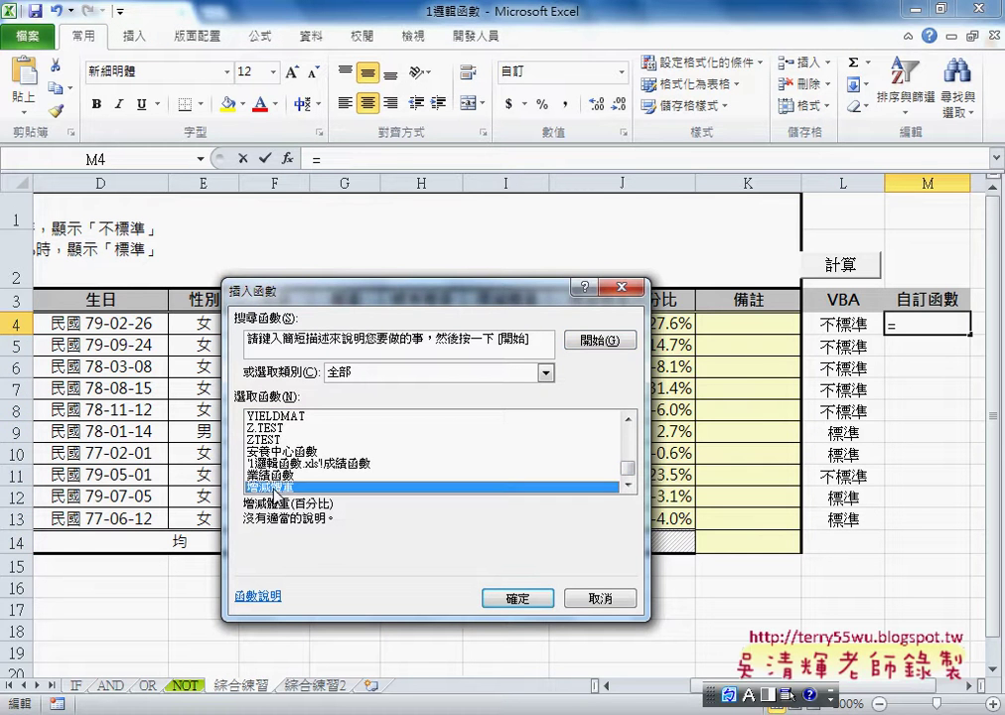
pyautogui.click(515, 599)
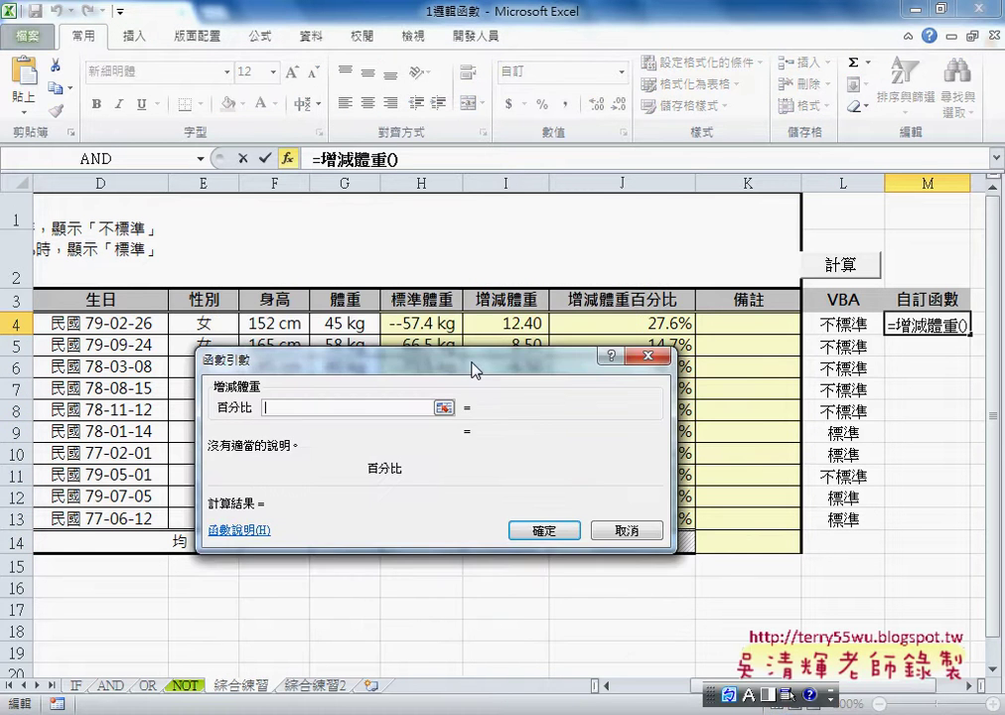
pyautogui.moveTo(474, 370); pyautogui.dragTo(674, 531)
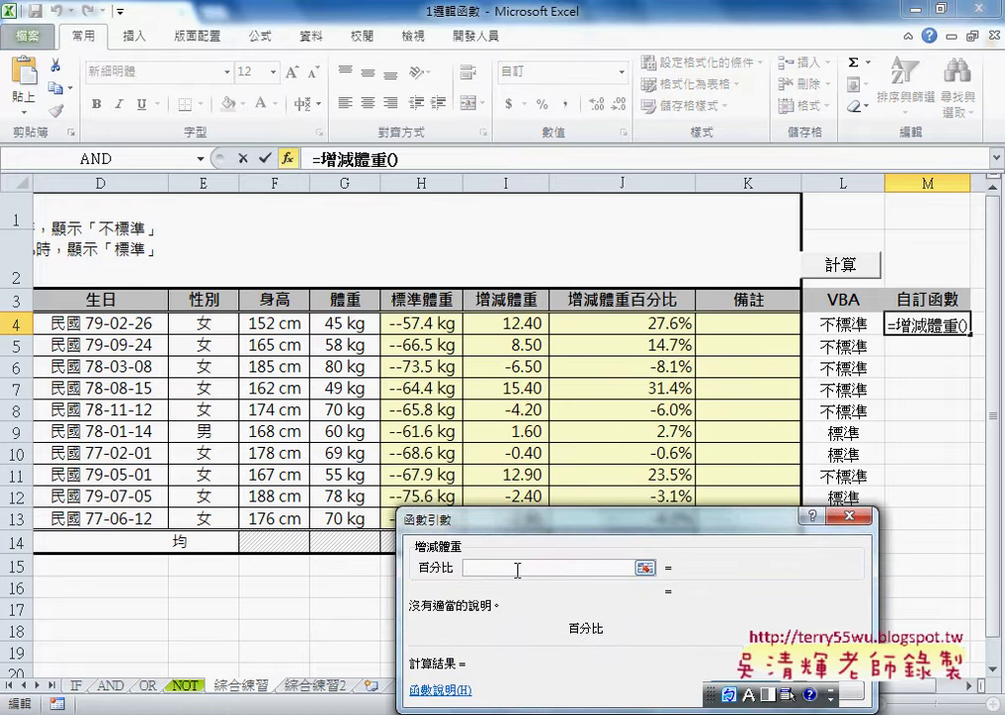
pyautogui.click(595, 326)
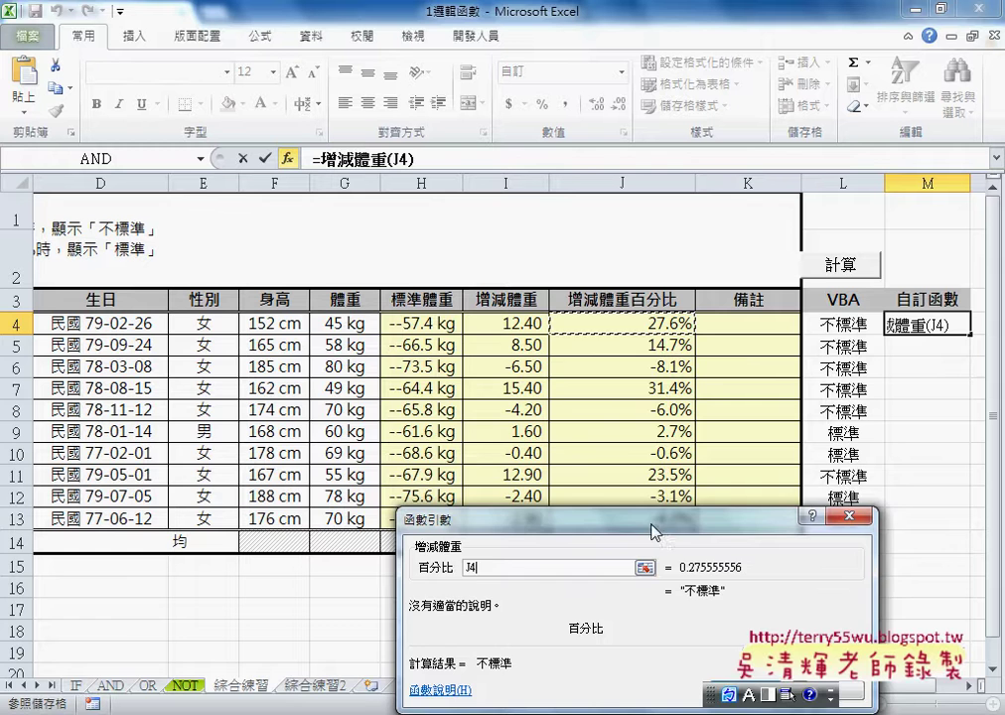
pyautogui.moveTo(651, 531)
pyautogui.mouseDown()
pyautogui.moveTo(420, 351)
pyautogui.moveTo(341, 422)
pyautogui.mouseUp()
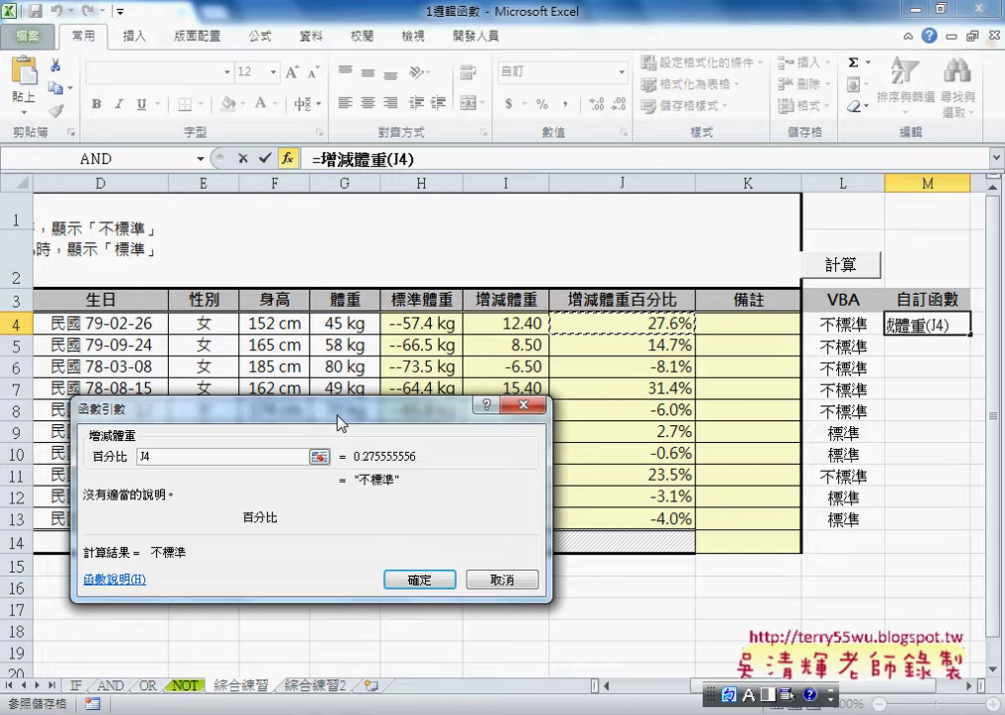
pyautogui.click(429, 580)
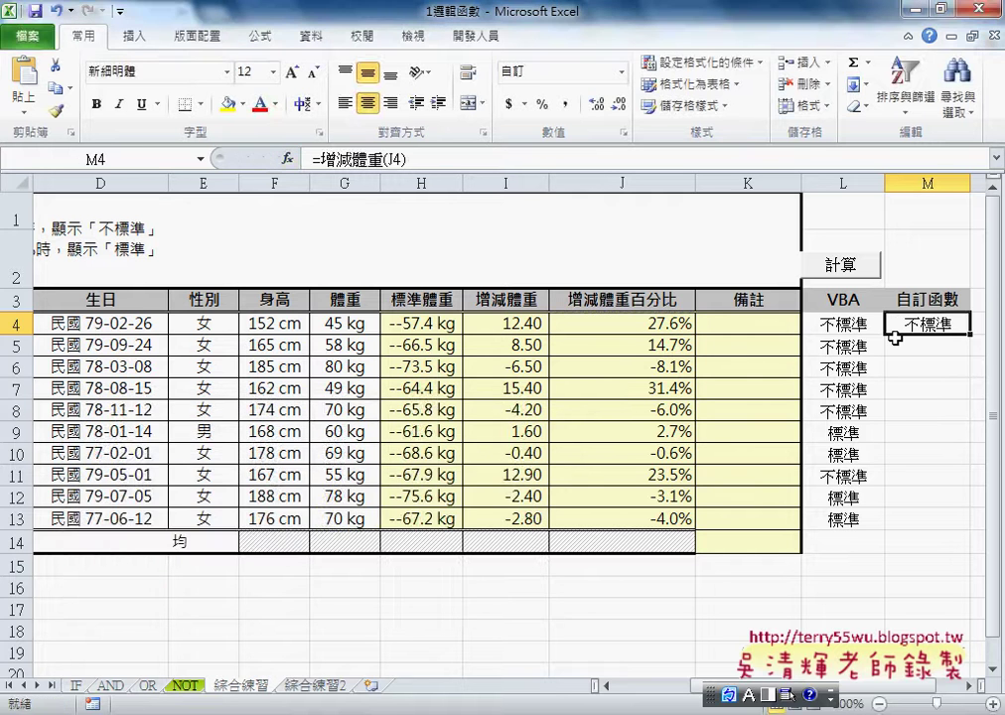
# Copy M4's 增減體重 formula down to M13, then delete all results in L4:M13.
pyautogui.moveTo(972, 336); pyautogui.dragTo(967, 525)
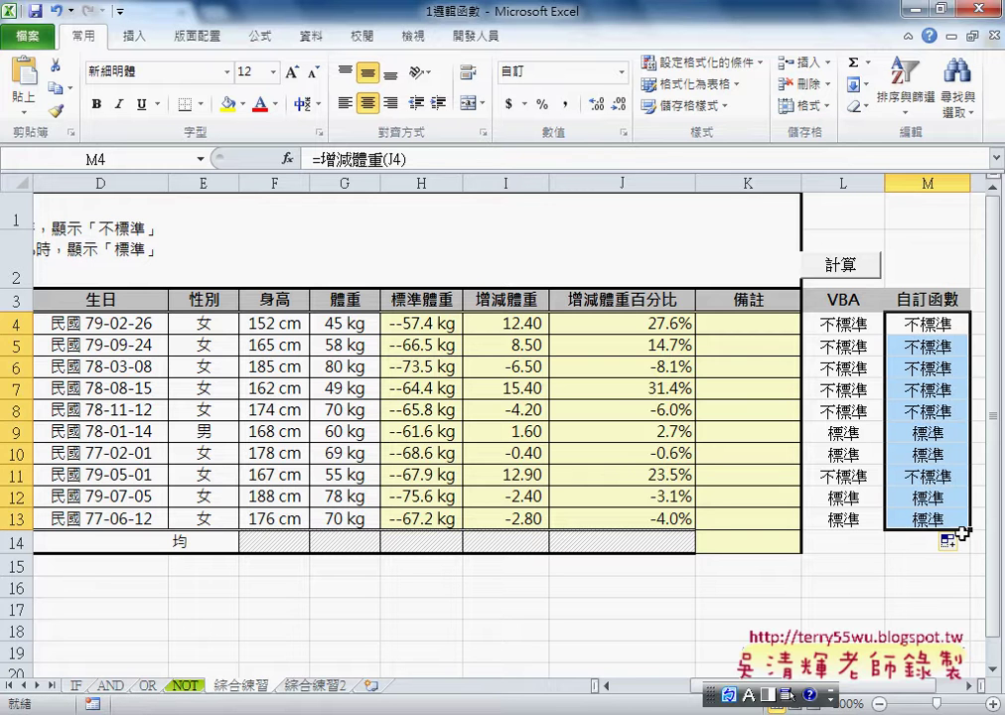
pyautogui.click(784, 328)
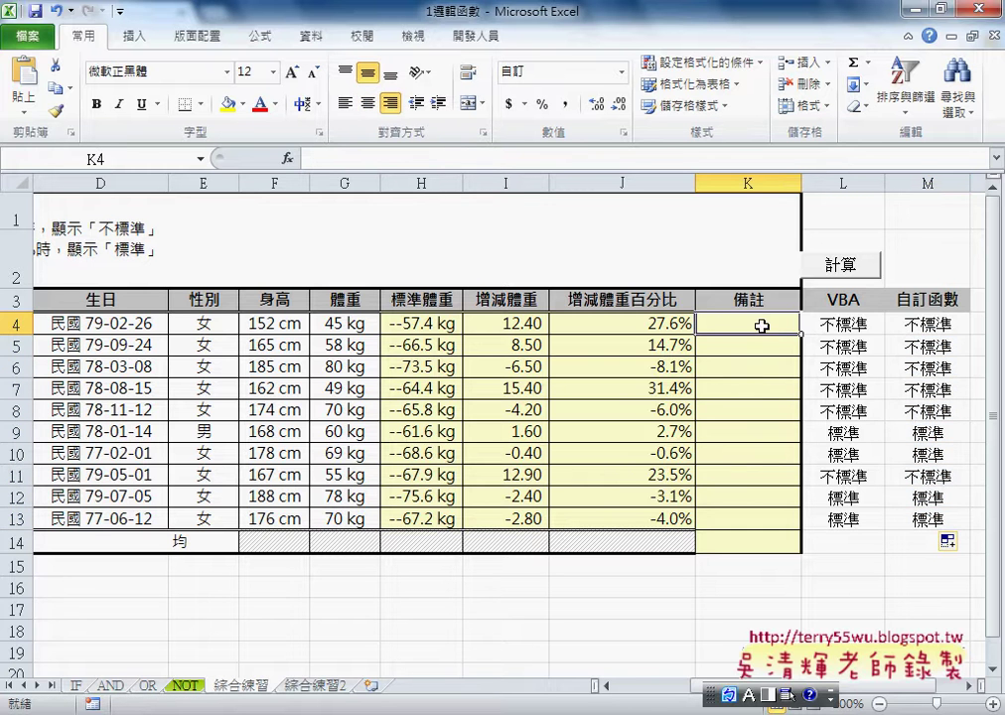
pyautogui.click(830, 323)
pyautogui.click(928, 322)
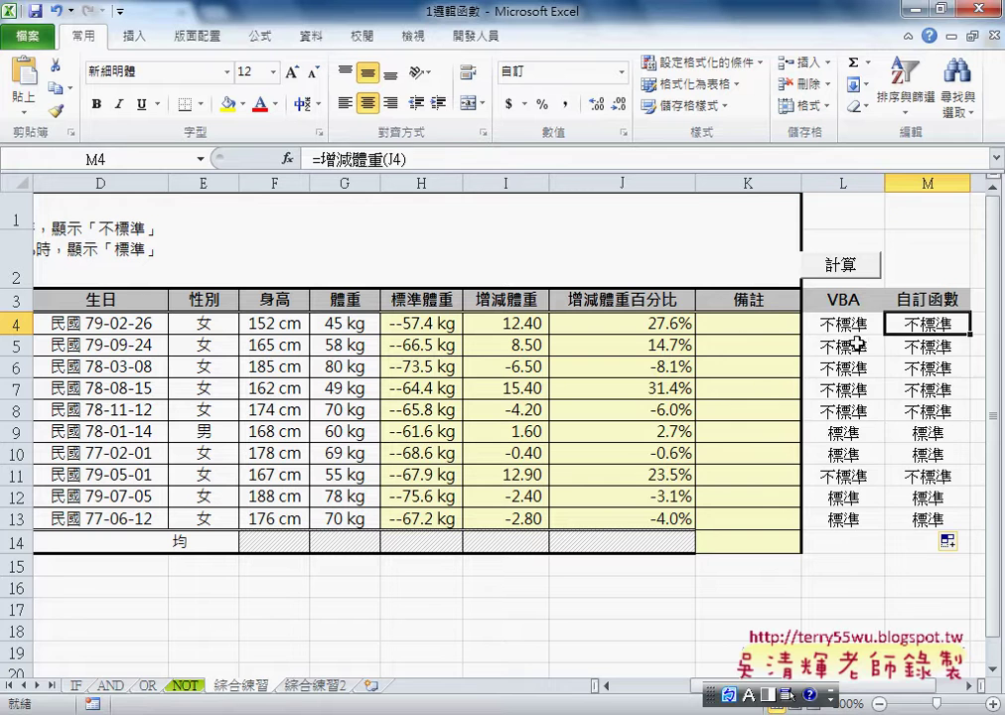
pyautogui.moveTo(842, 323); pyautogui.dragTo(924, 521)
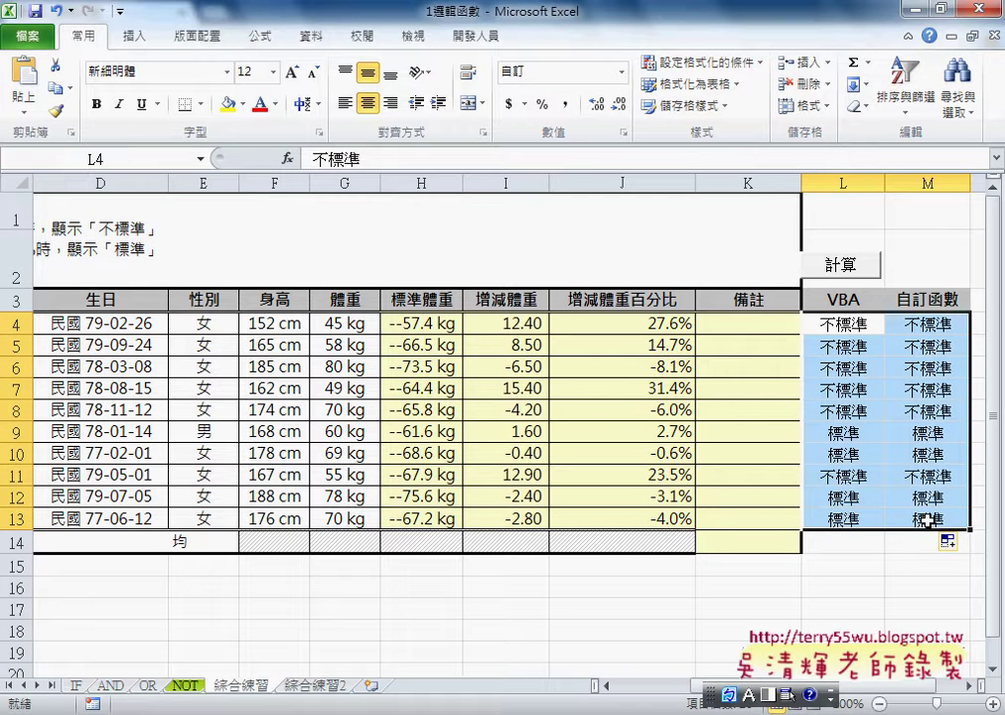
pyautogui.press('Delete')
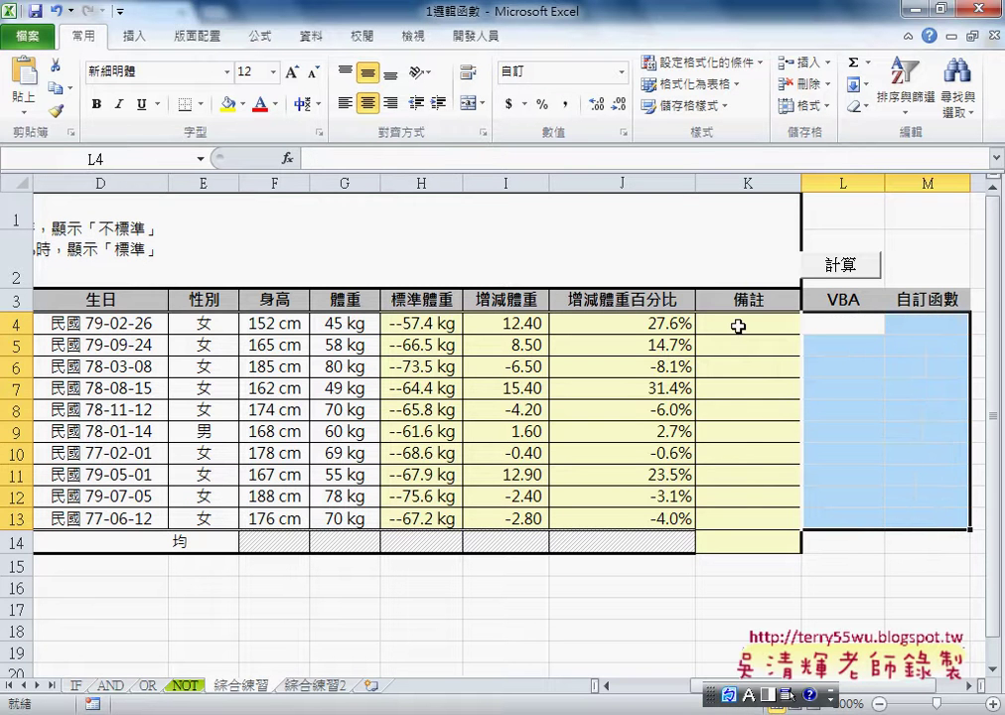
pyautogui.click(738, 326)
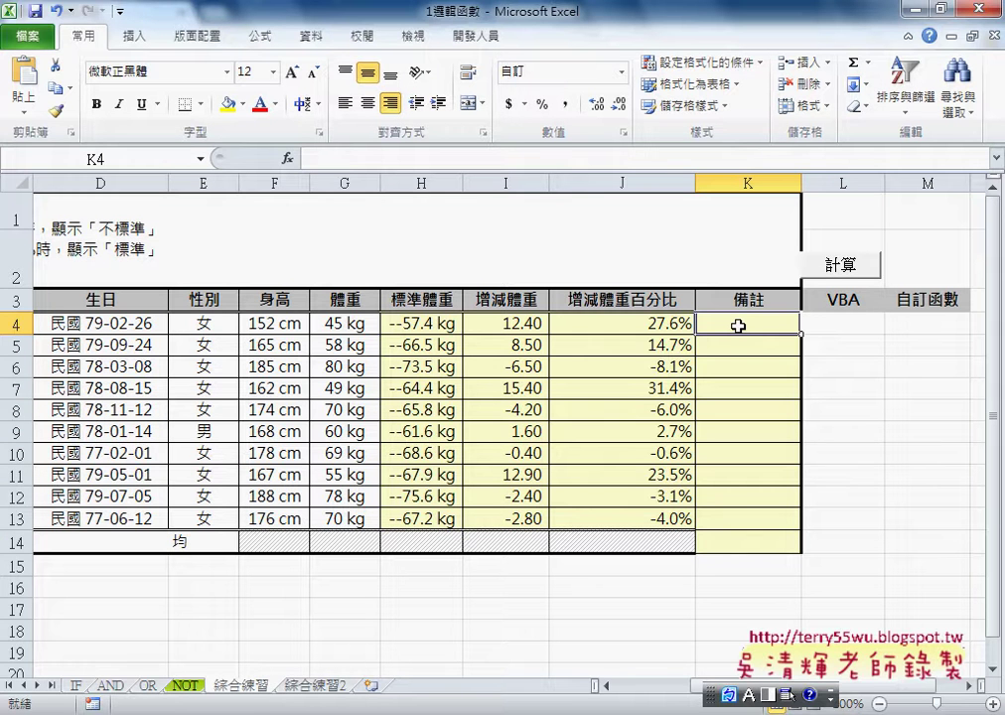
pyautogui.press('shift')
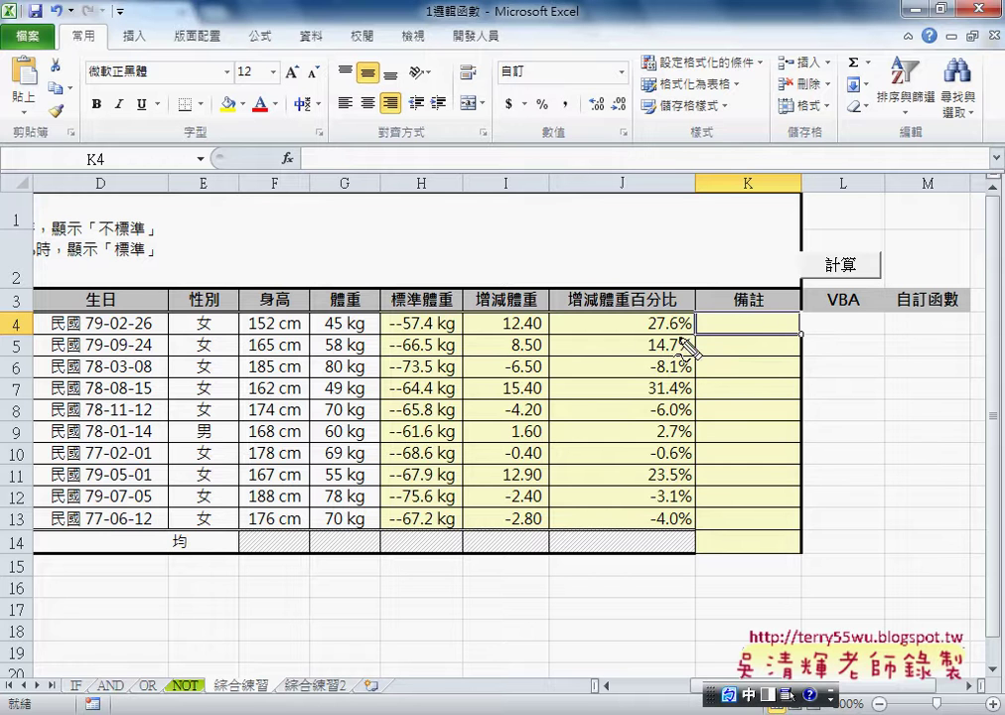
pyautogui.moveTo(368, 245)
pyautogui.mouseDown()
pyautogui.moveTo(458, 246)
pyautogui.moveTo(434, 154)
pyautogui.mouseUp()
pyautogui.moveTo(493, 203)
pyautogui.mouseDown()
pyautogui.moveTo(487, 236)
pyautogui.moveTo(517, 208)
pyautogui.moveTo(536, 246)
pyautogui.moveTo(548, 248)
pyautogui.mouseUp()
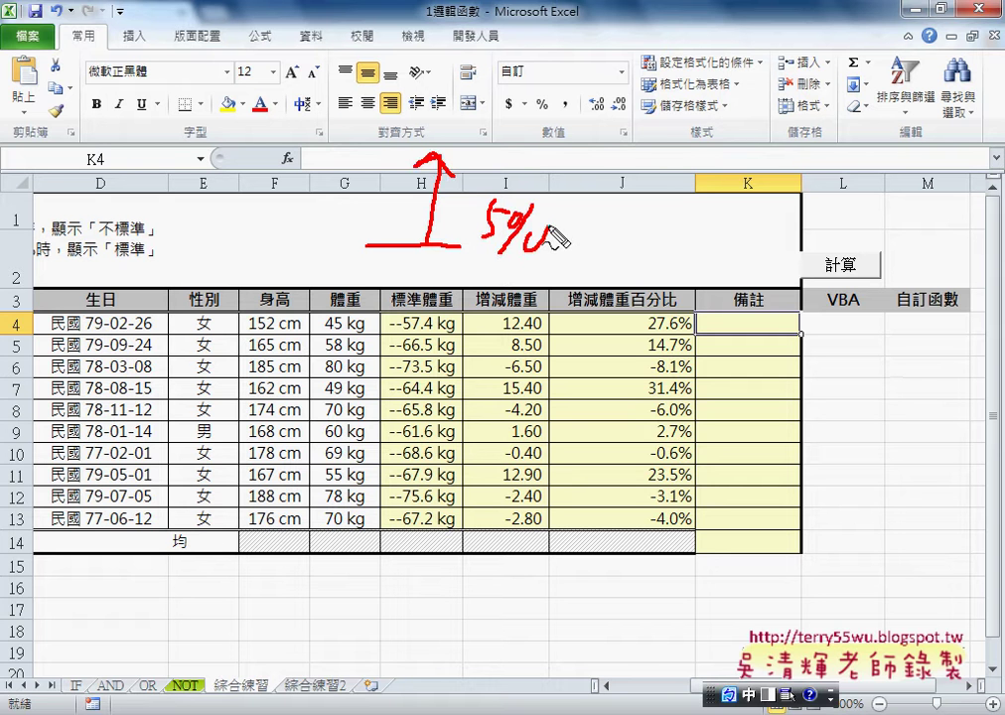
pyautogui.moveTo(375, 358); pyautogui.dragTo(474, 358)
pyautogui.moveTo(412, 360)
pyautogui.mouseDown()
pyautogui.moveTo(416, 489)
pyautogui.moveTo(455, 444)
pyautogui.mouseUp()
pyautogui.moveTo(480, 349); pyautogui.dragTo(497, 348)
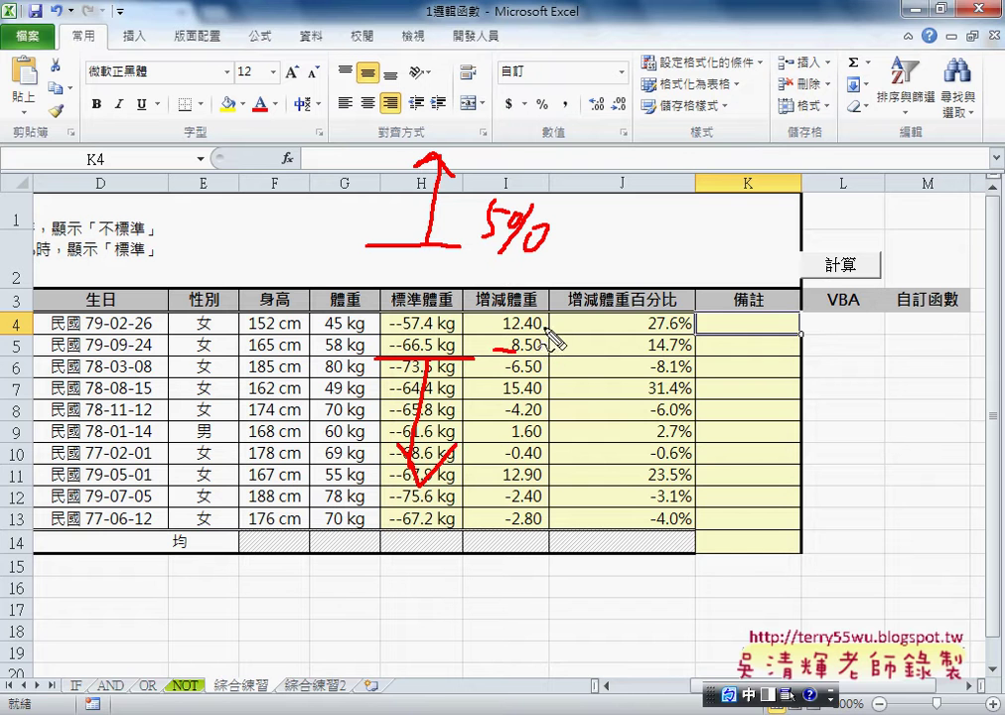
pyautogui.moveTo(562, 343); pyautogui.dragTo(537, 370)
pyautogui.click(571, 354)
pyautogui.moveTo(593, 341)
pyautogui.mouseDown()
pyautogui.moveTo(544, 390)
pyautogui.moveTo(580, 374)
pyautogui.mouseUp()
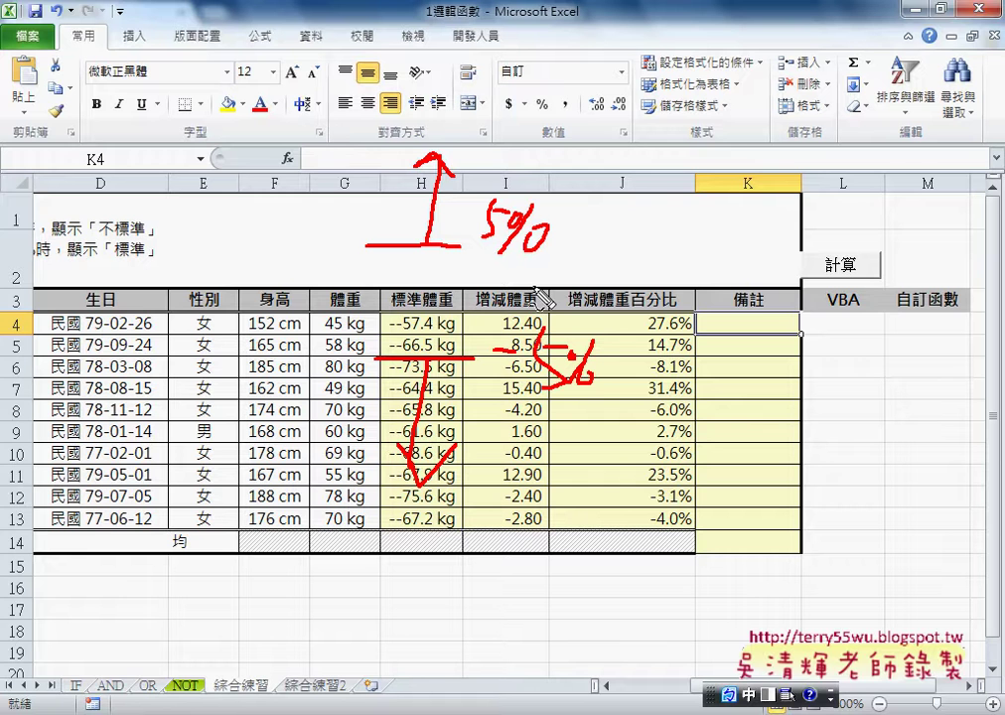
pyautogui.moveTo(595, 192); pyautogui.dragTo(641, 210)
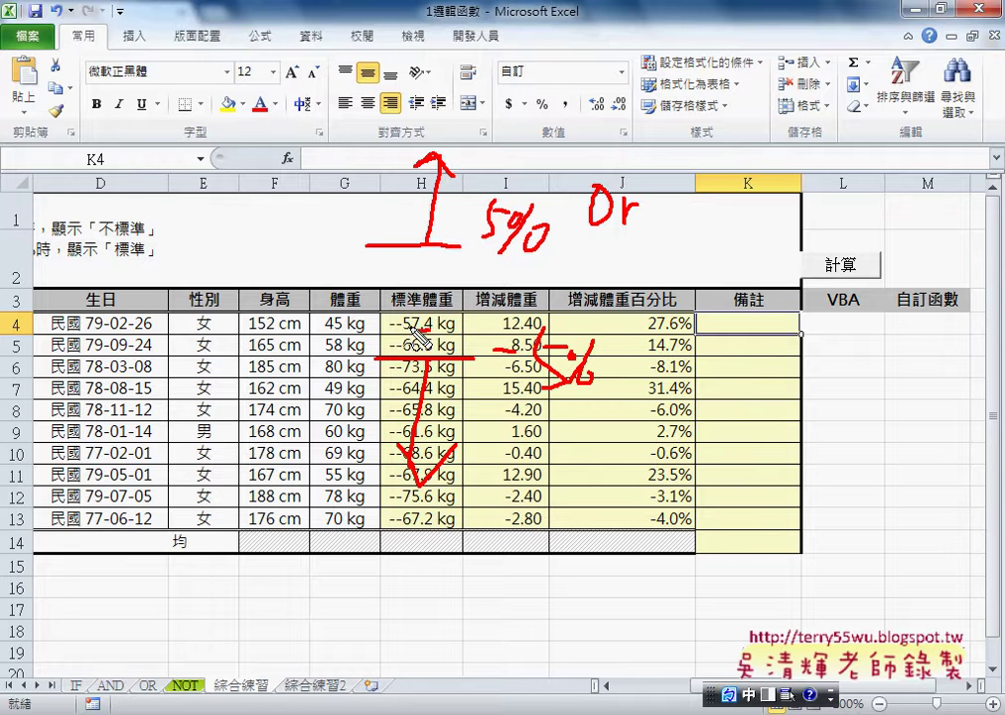
pyautogui.moveTo(454, 283)
pyautogui.mouseDown()
pyautogui.moveTo(455, 320)
pyautogui.moveTo(428, 335)
pyautogui.mouseUp()
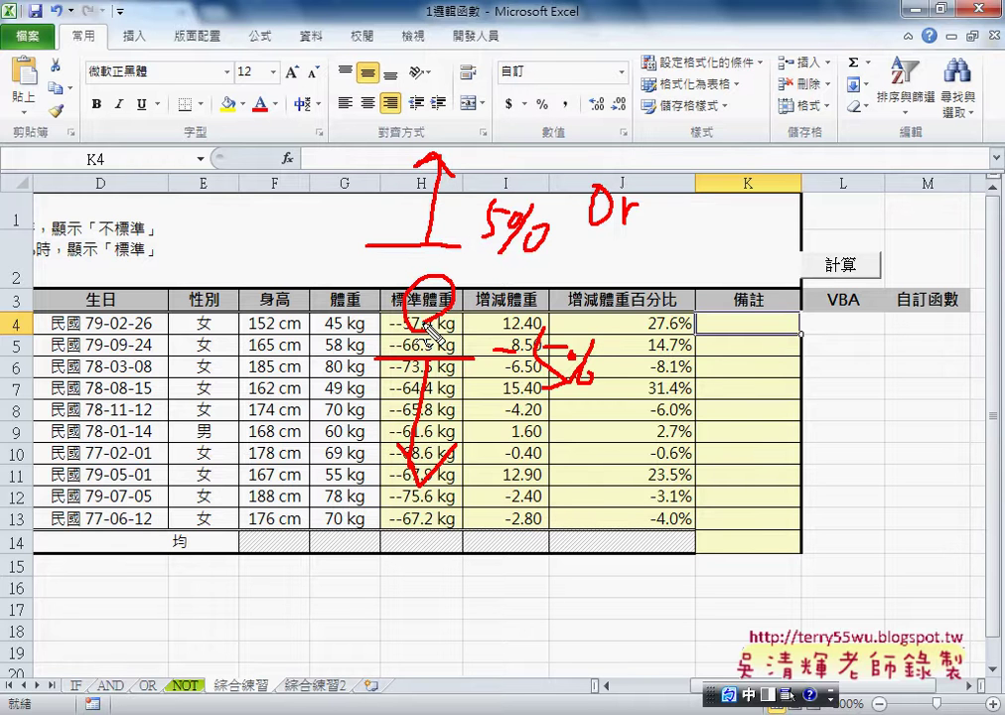
pyautogui.press('Escape')
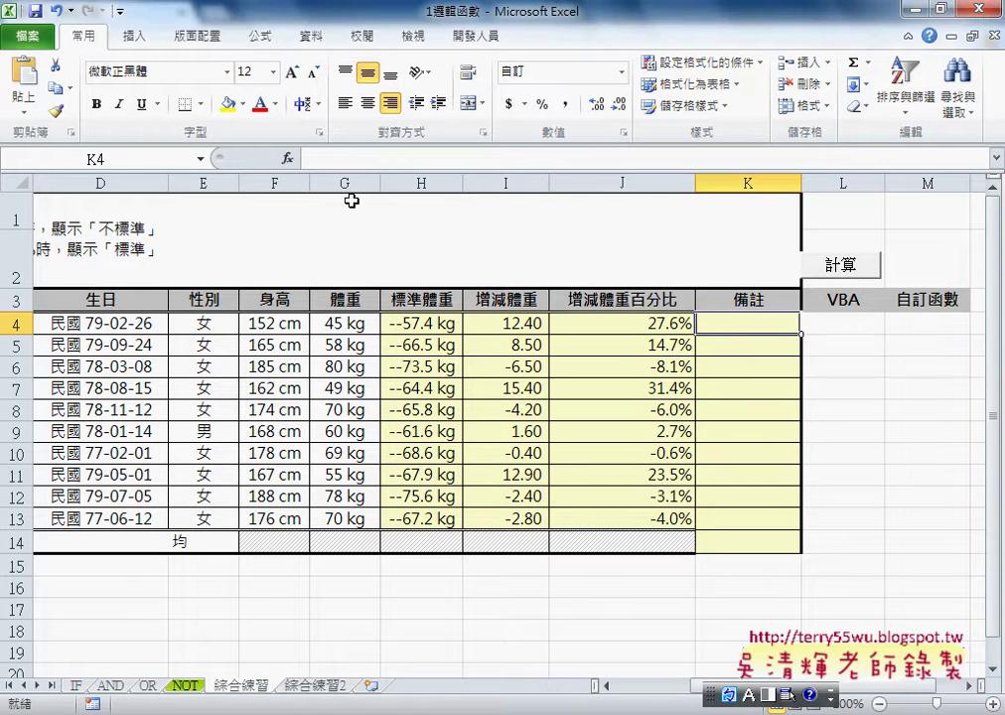
# Start an IF function in K4, picked from the Logical category.
pyautogui.click(287, 158)
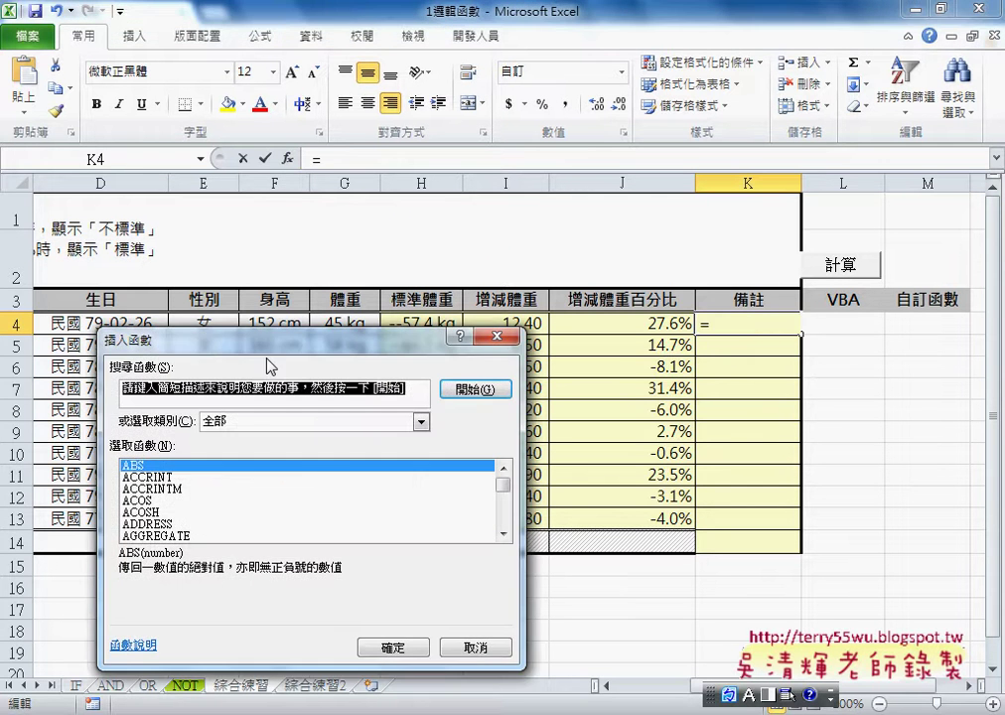
pyautogui.click(308, 421)
pyautogui.click(256, 541)
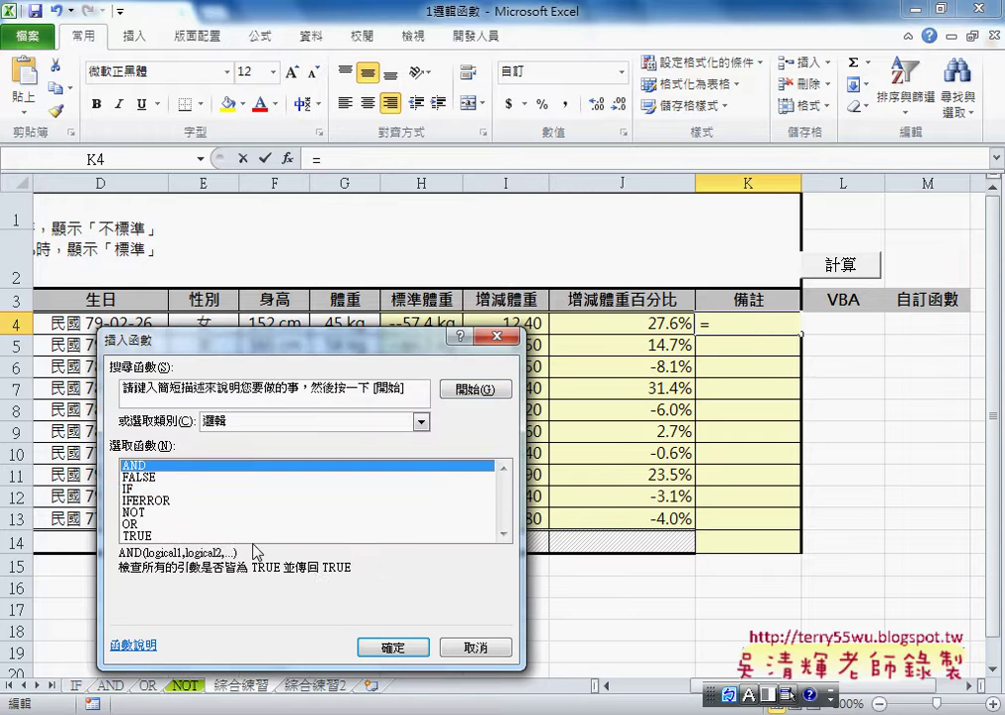
pyautogui.click(139, 489)
pyautogui.click(387, 647)
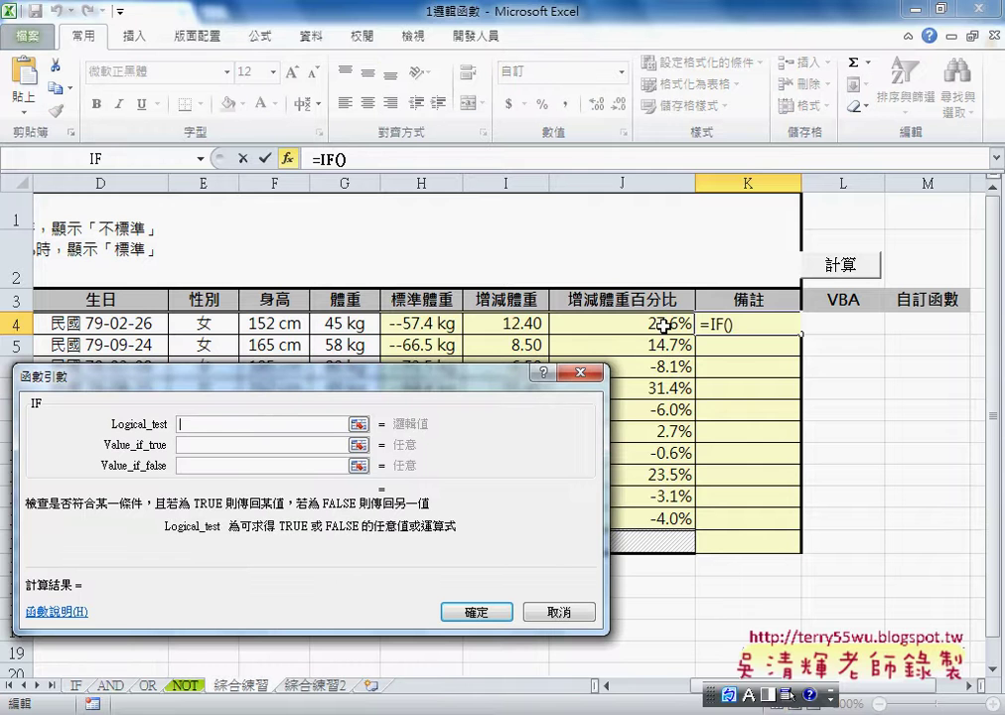
# Nest OR in the IF test with conditions J4>5% and J4<-5%, triggering a formula error.
pyautogui.click(201, 160)
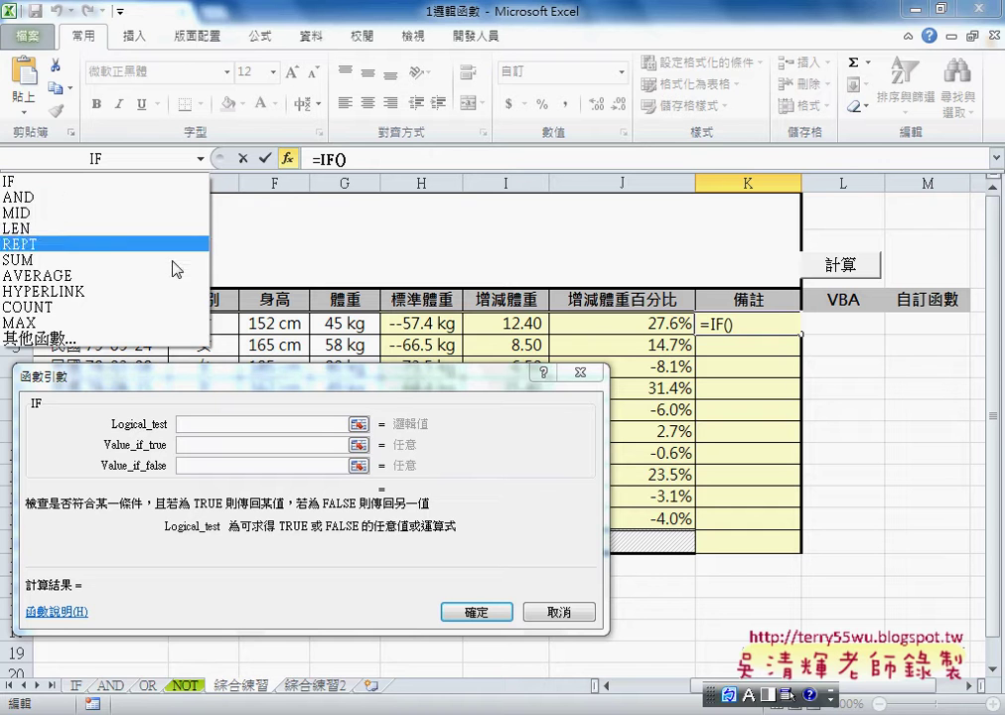
pyautogui.click(151, 340)
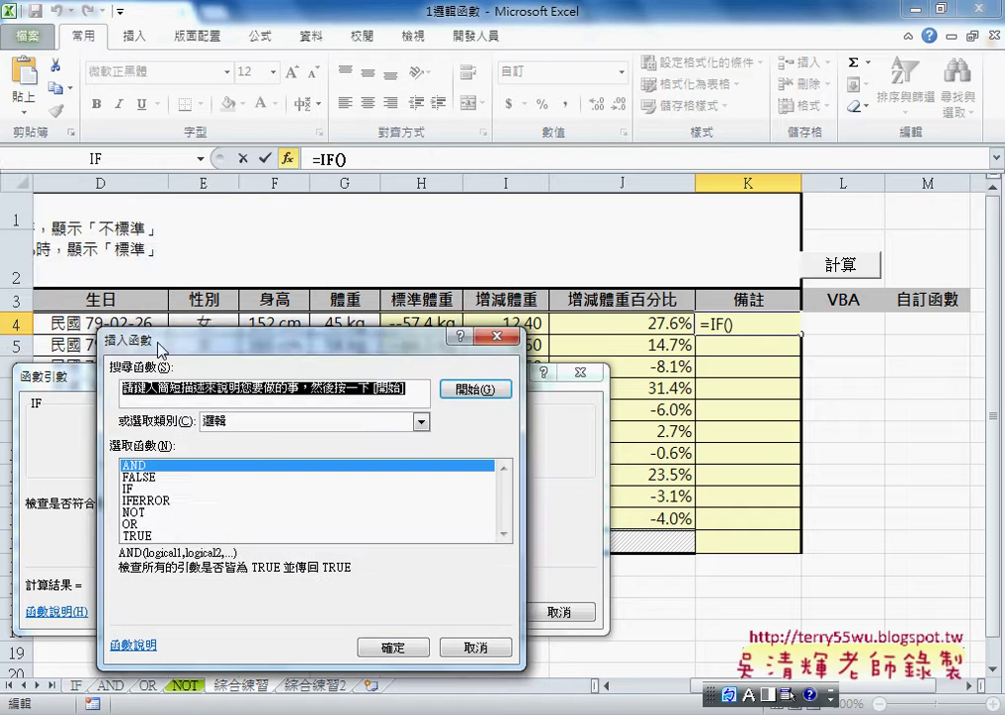
pyautogui.click(131, 523)
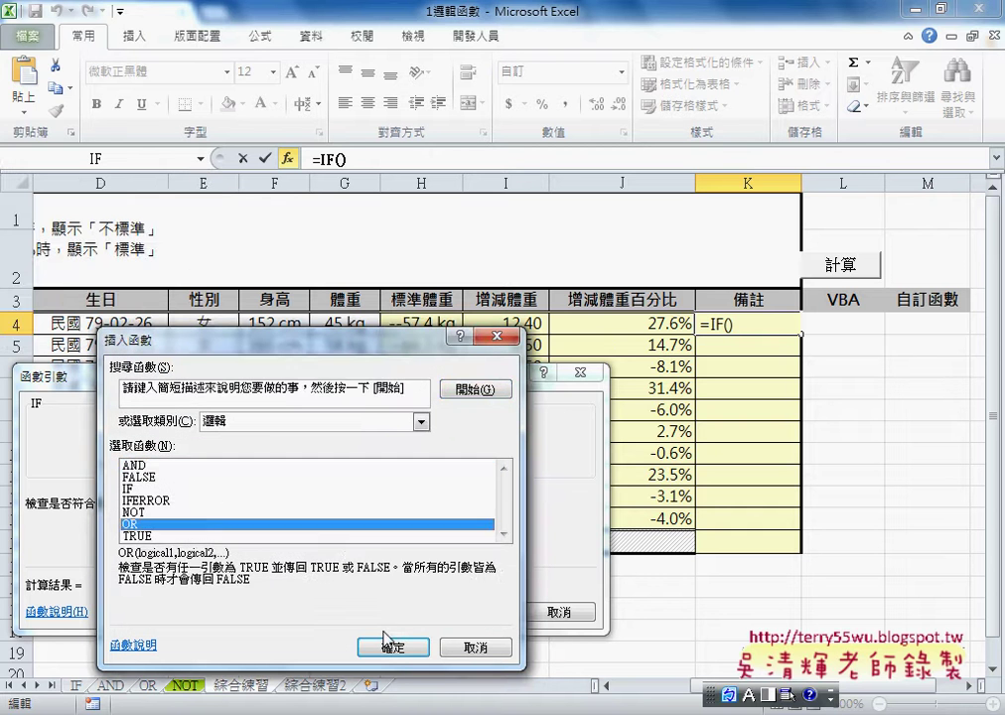
pyautogui.click(393, 648)
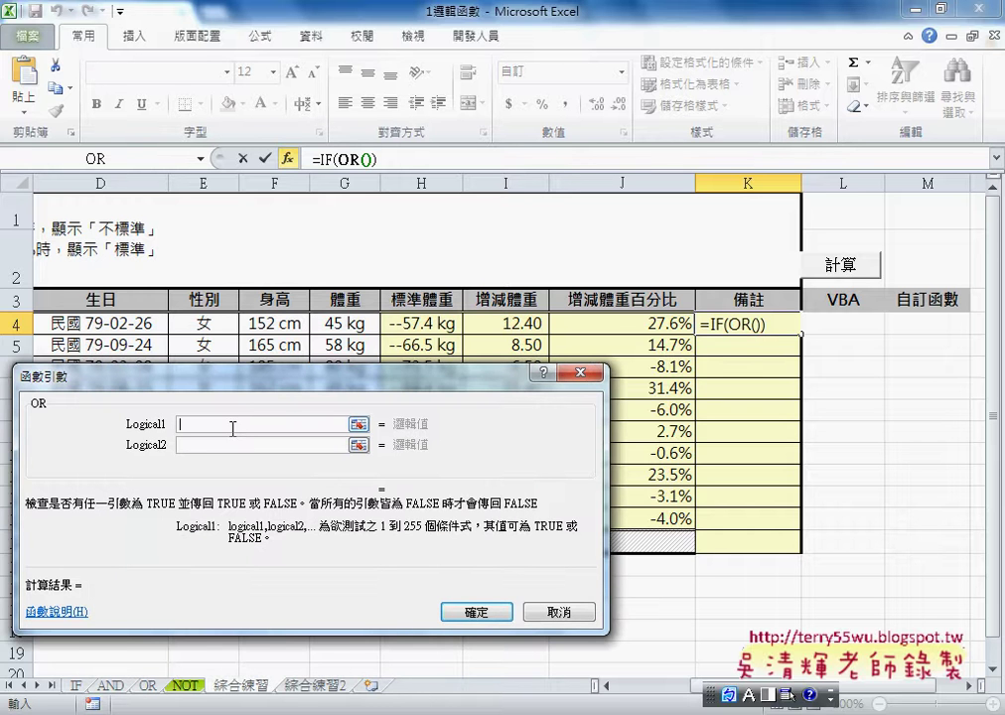
pyautogui.click(683, 324)
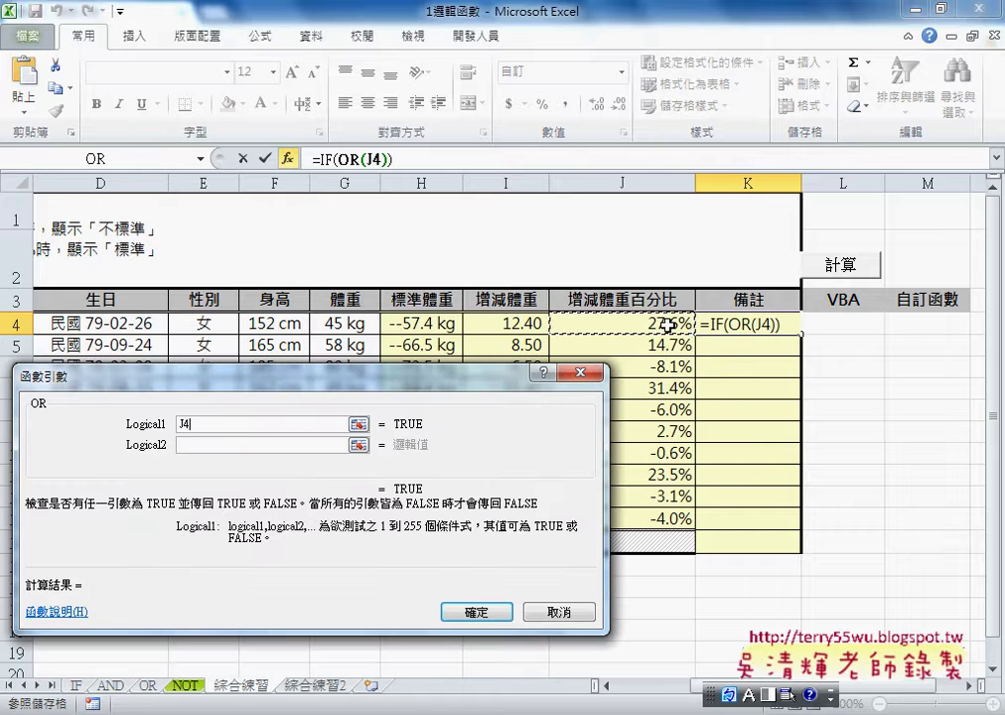
pyautogui.write('>')
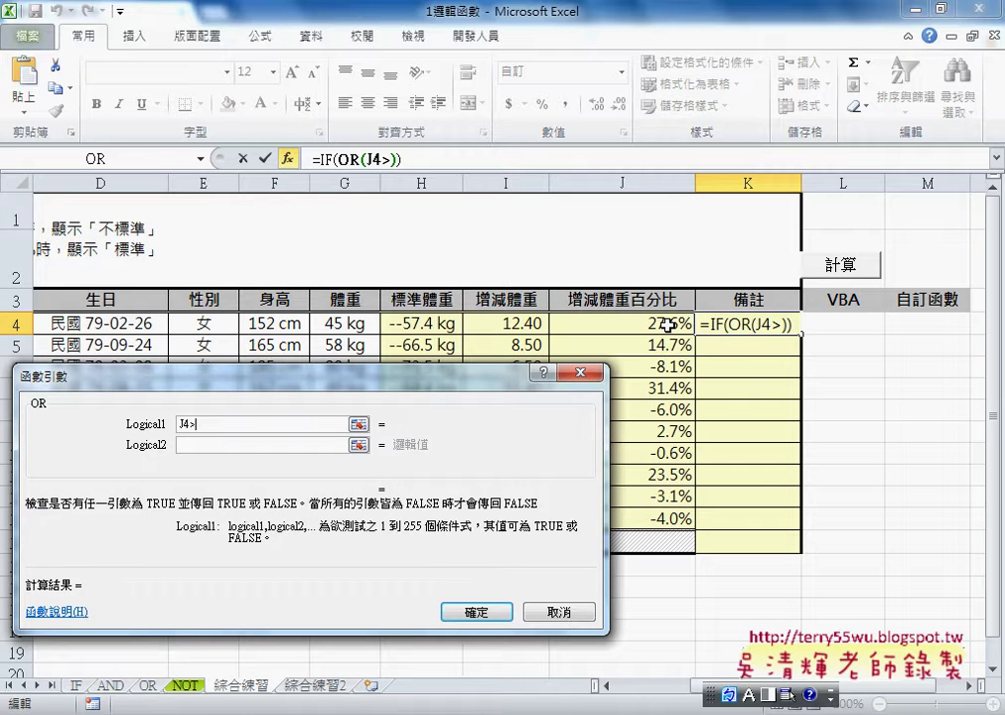
pyautogui.write('5')
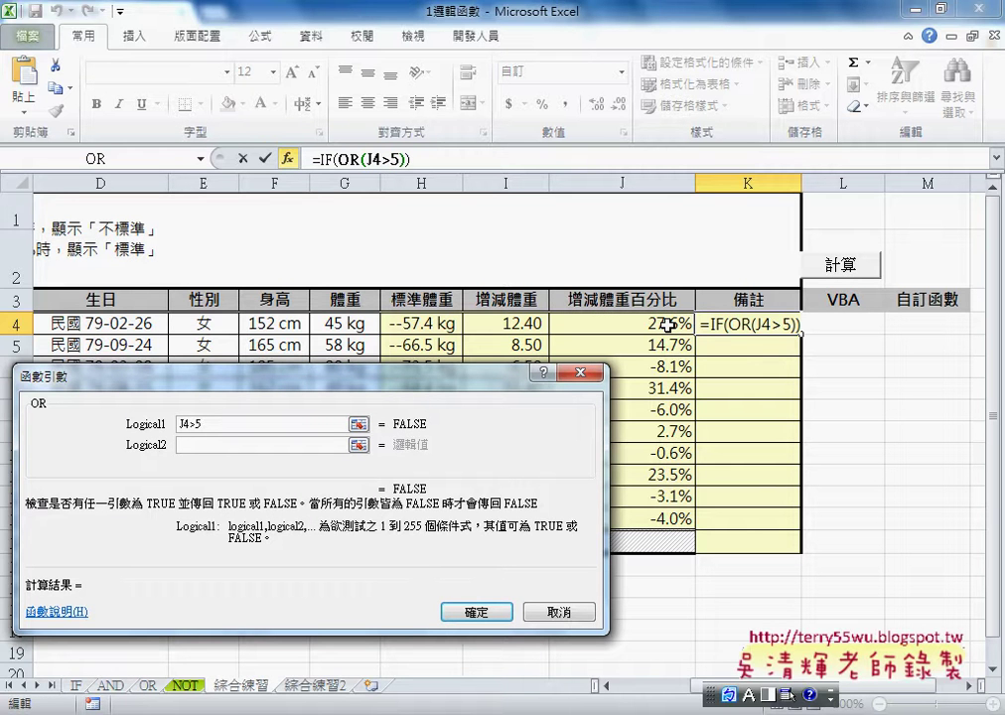
pyautogui.write('%')
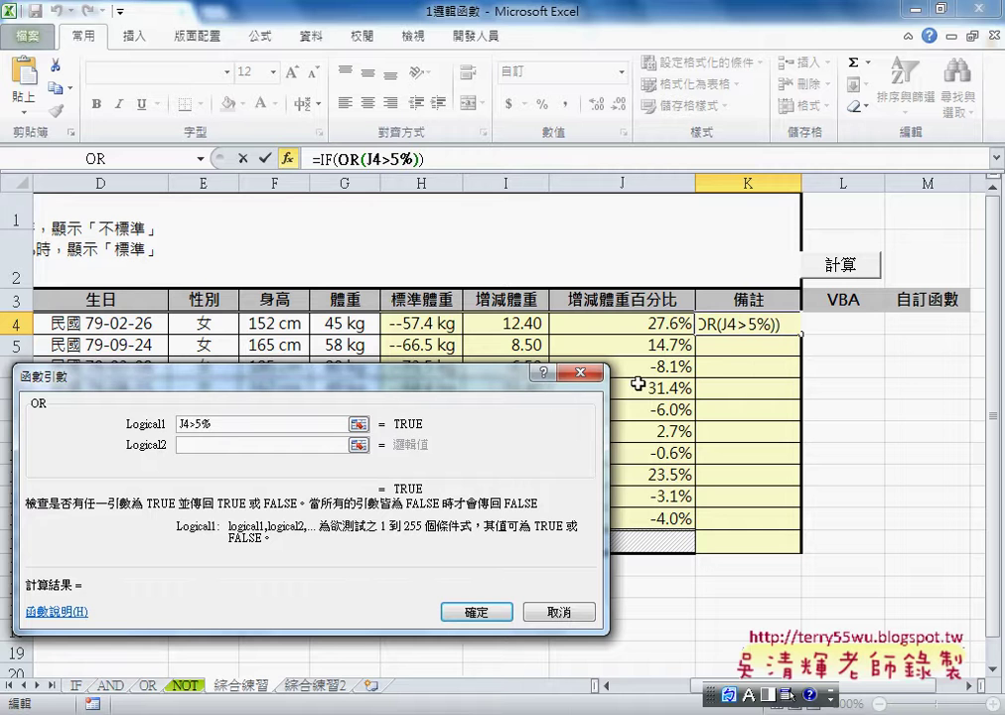
pyautogui.click(216, 447)
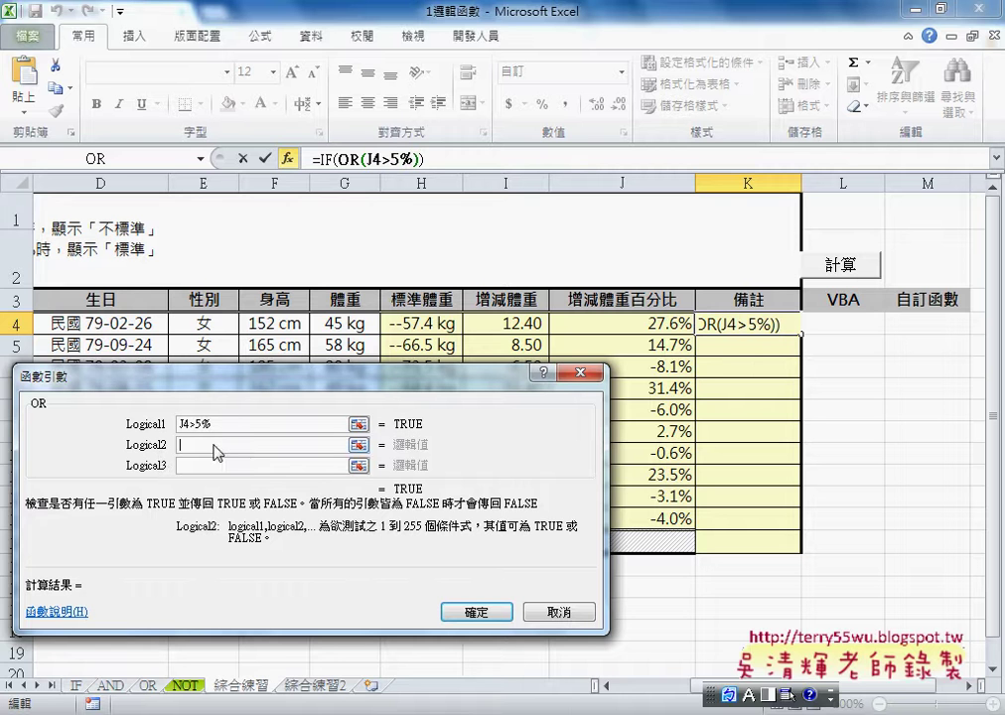
pyautogui.click(641, 326)
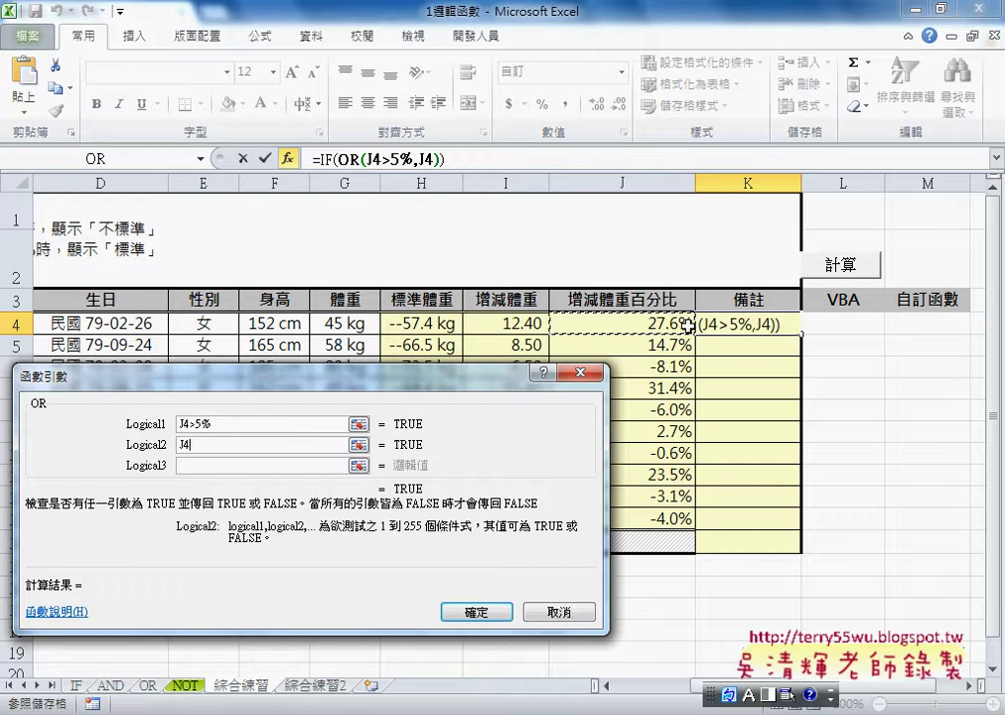
pyautogui.write('<')
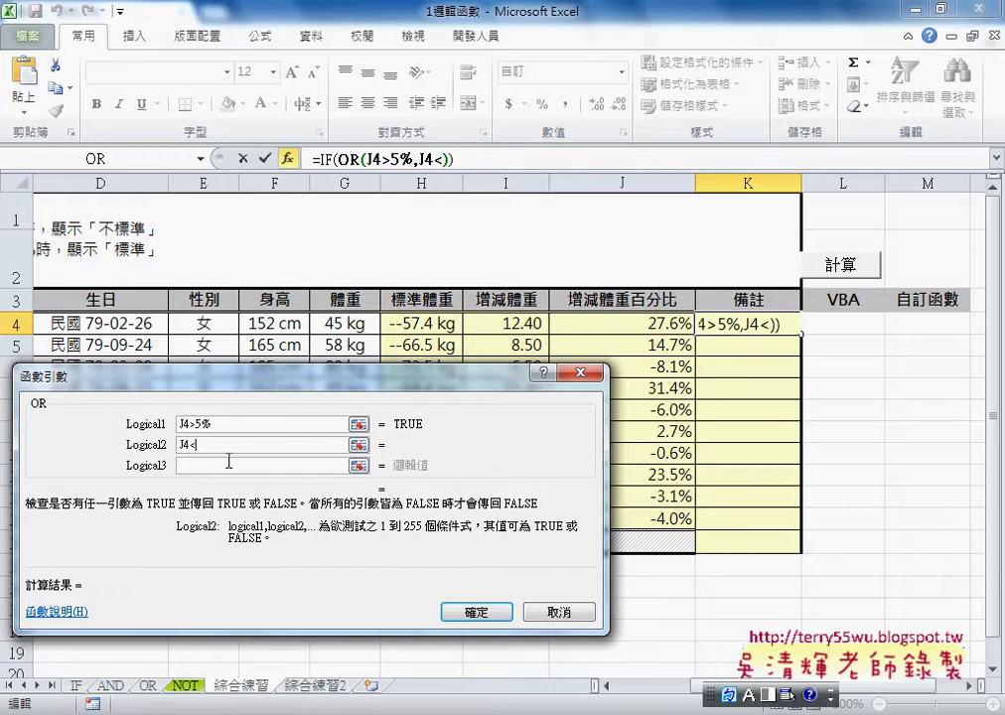
pyautogui.write('-5')
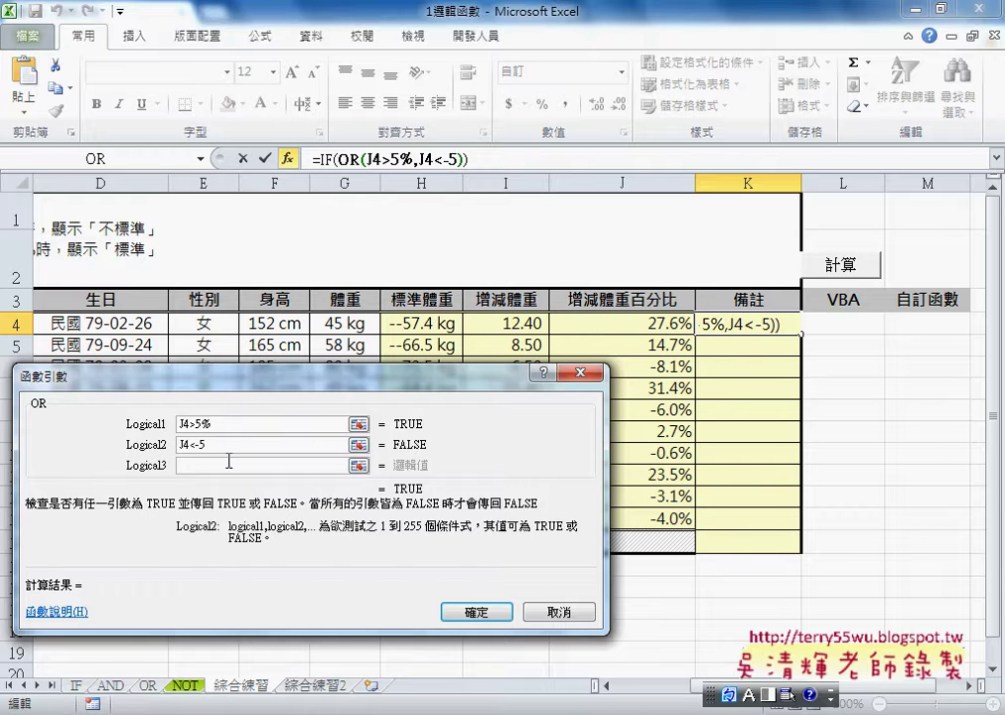
pyautogui.write('%')
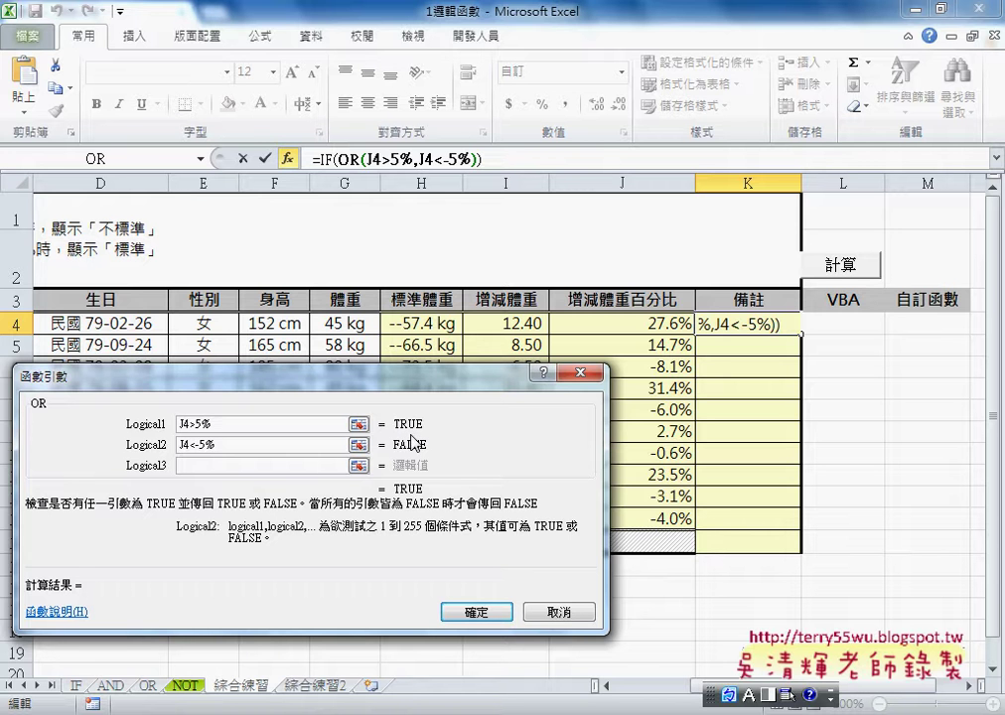
pyautogui.click(478, 609)
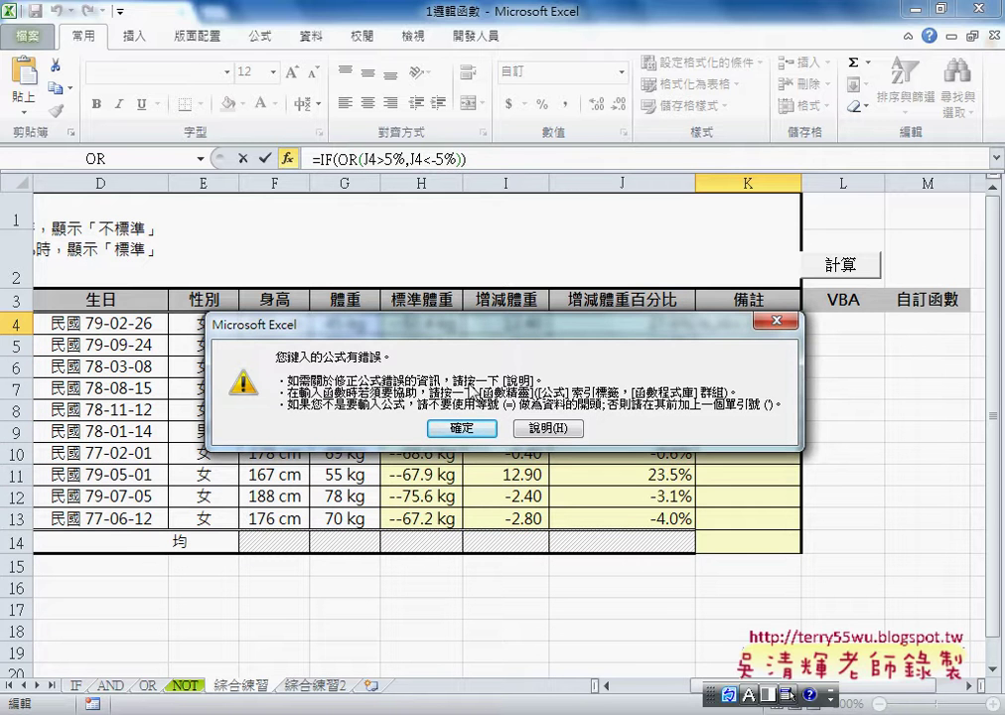
# Give the IF a true result of "不標準" and a false result of "標準", so K4 shows 不標準.
pyautogui.click(460, 428)
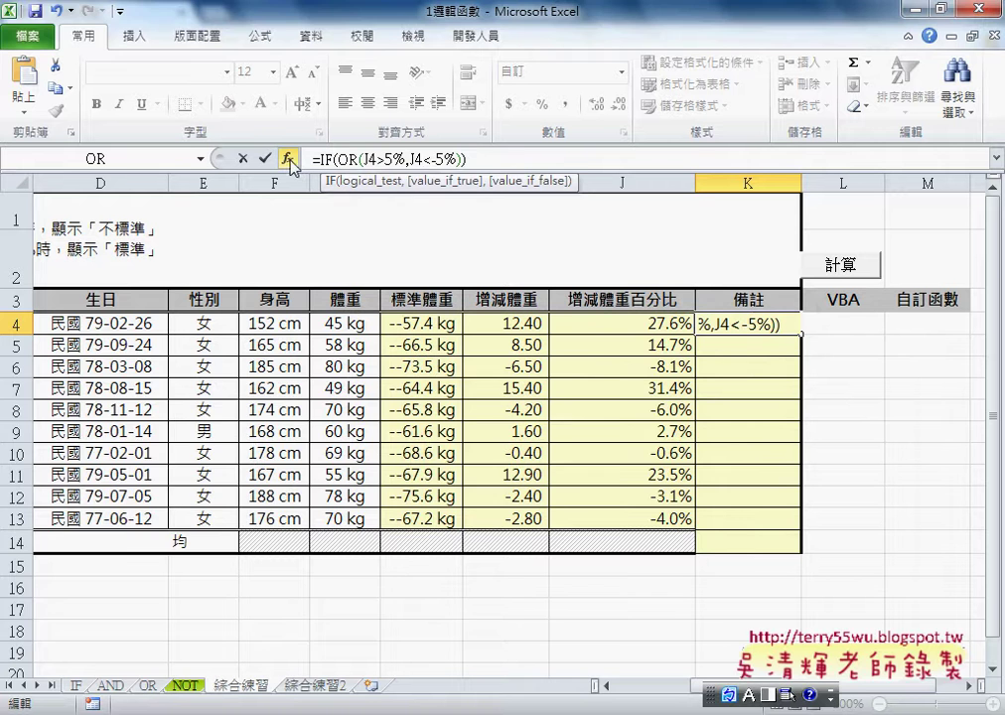
pyautogui.click(288, 160)
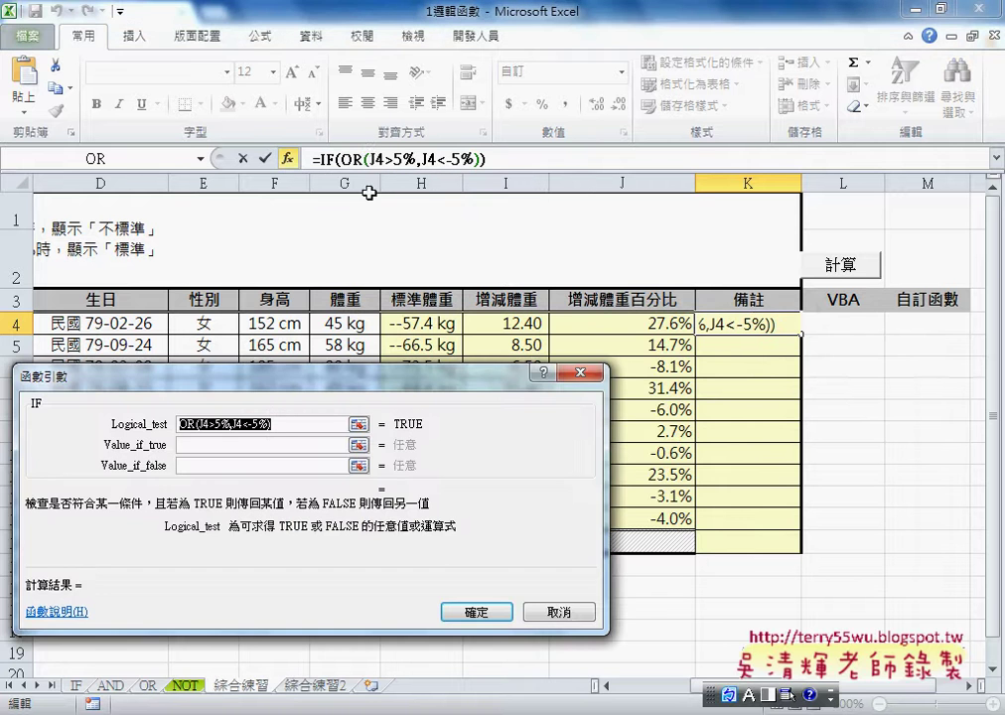
pyautogui.click(289, 422)
pyautogui.moveTo(243, 382); pyautogui.dragTo(390, 225)
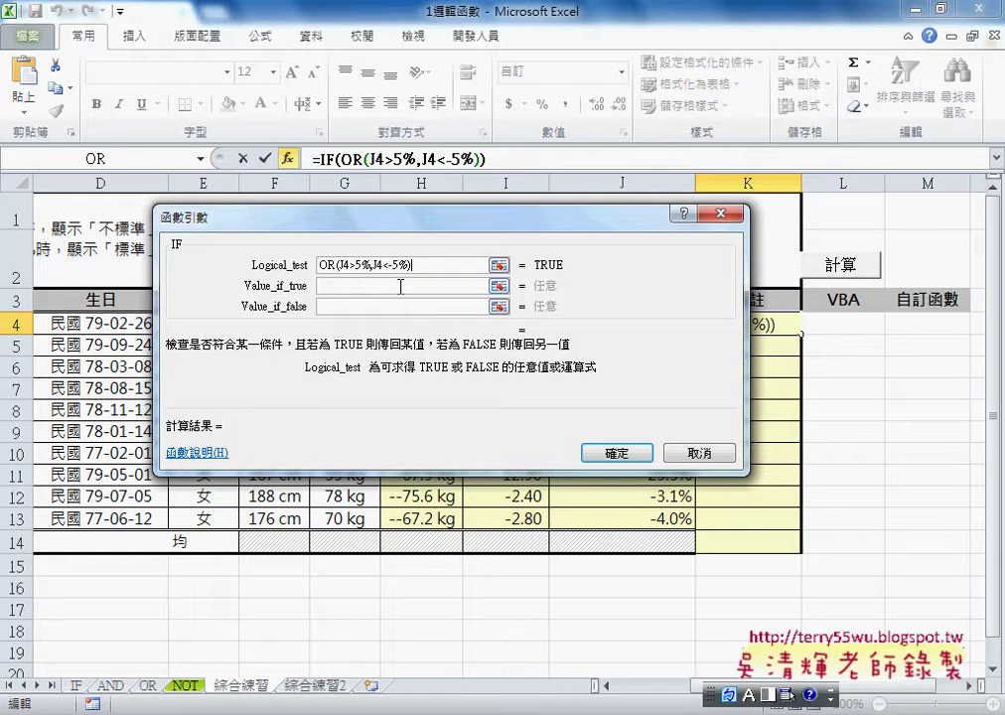
pyautogui.click(400, 286)
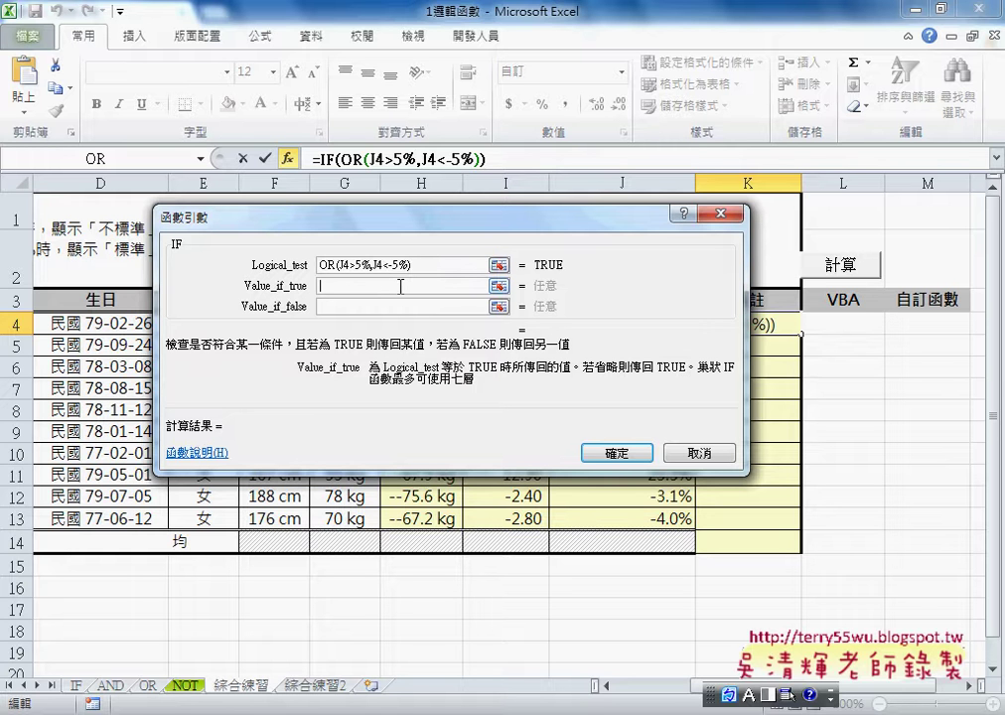
pyautogui.write('b')
pyautogui.press('BackSpace')
pyautogui.write('不')
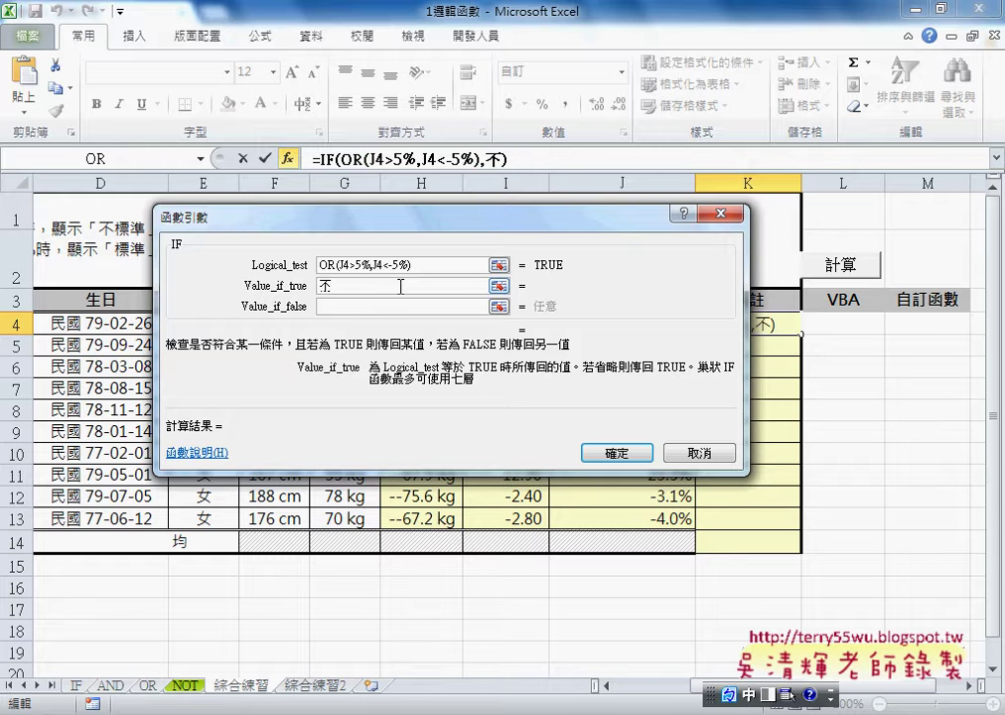
pyautogui.write('標')
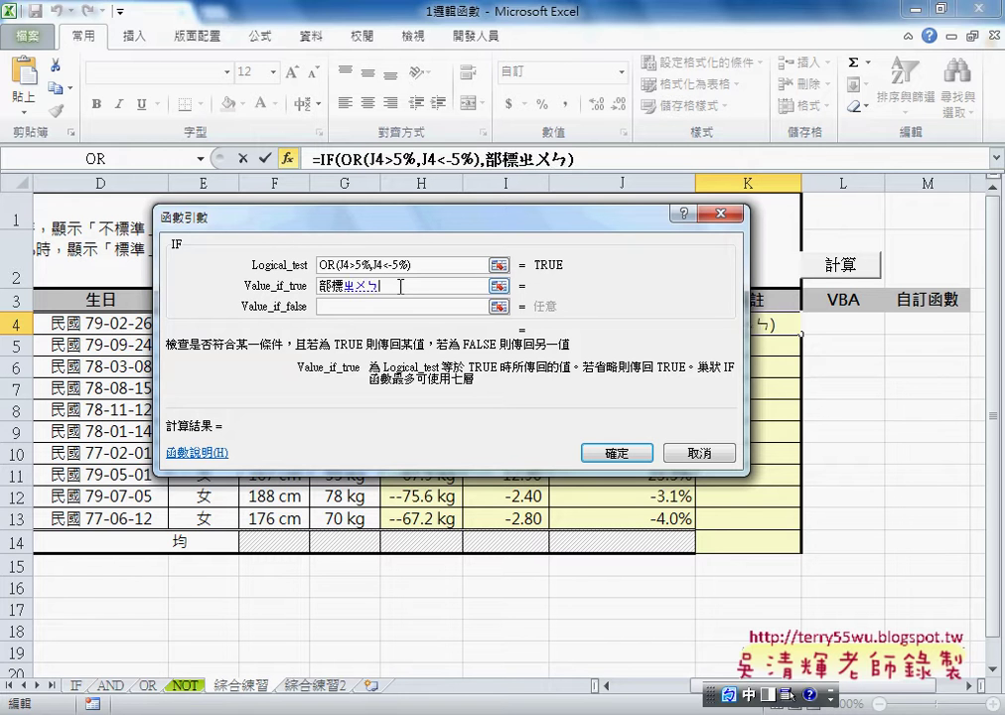
pyautogui.write('準')
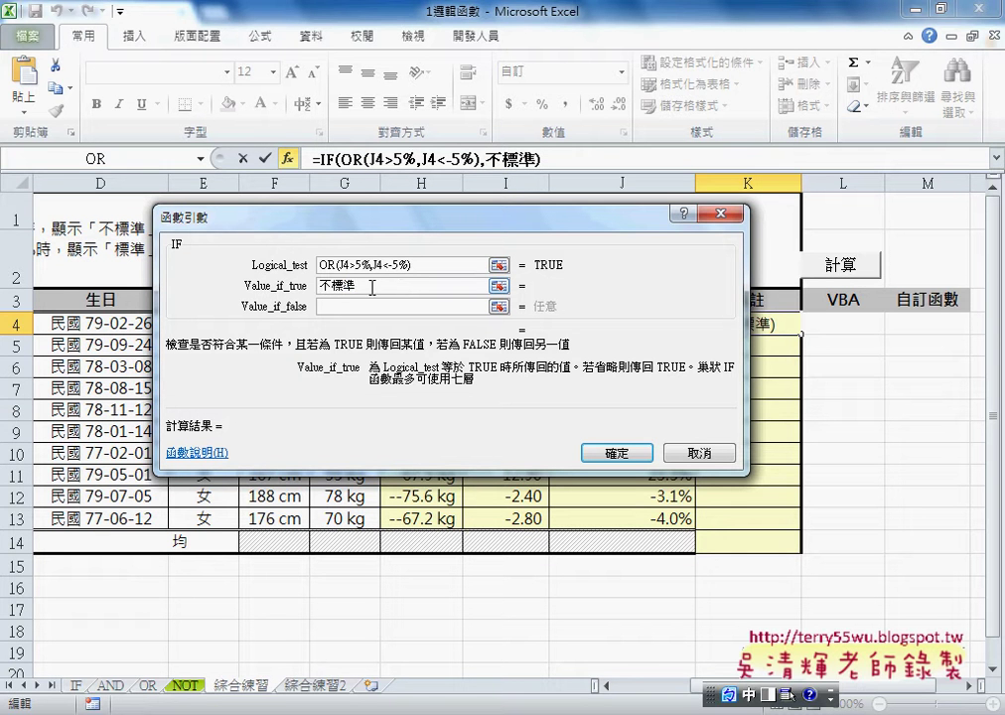
pyautogui.moveTo(372, 287); pyautogui.dragTo(336, 287)
pyautogui.click(335, 307)
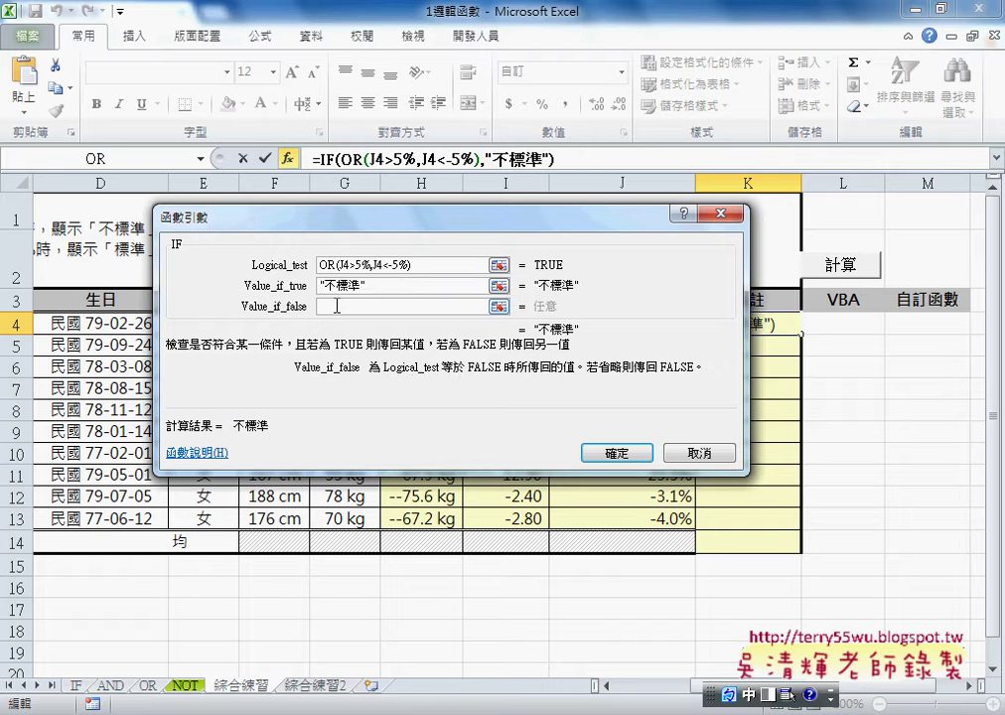
pyautogui.hotkey('ctrl', 'v')
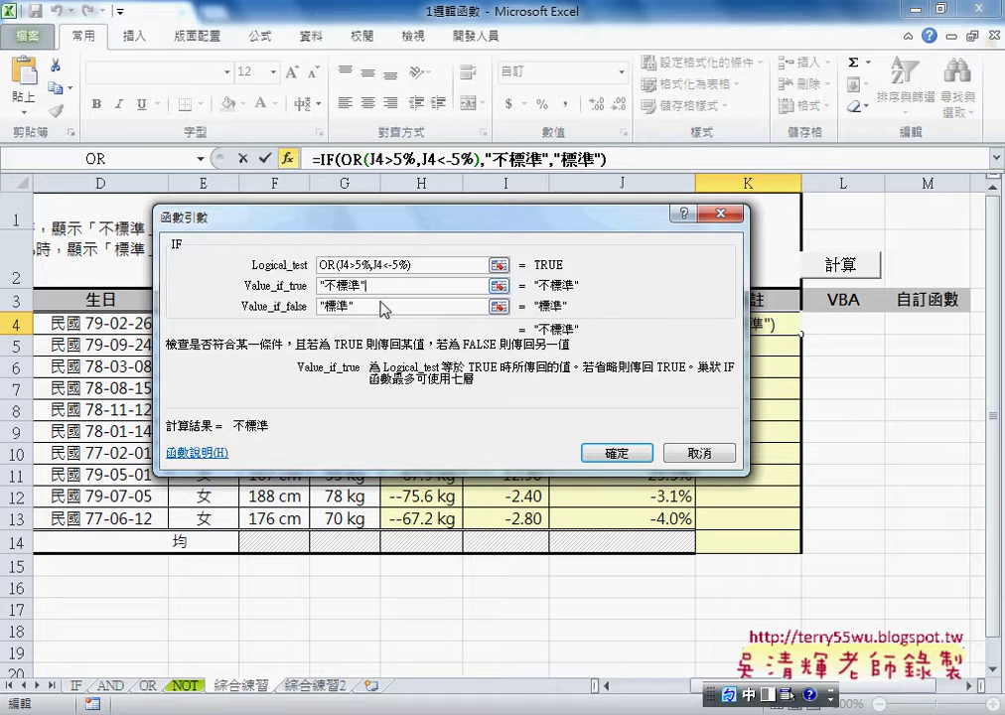
pyautogui.click(590, 453)
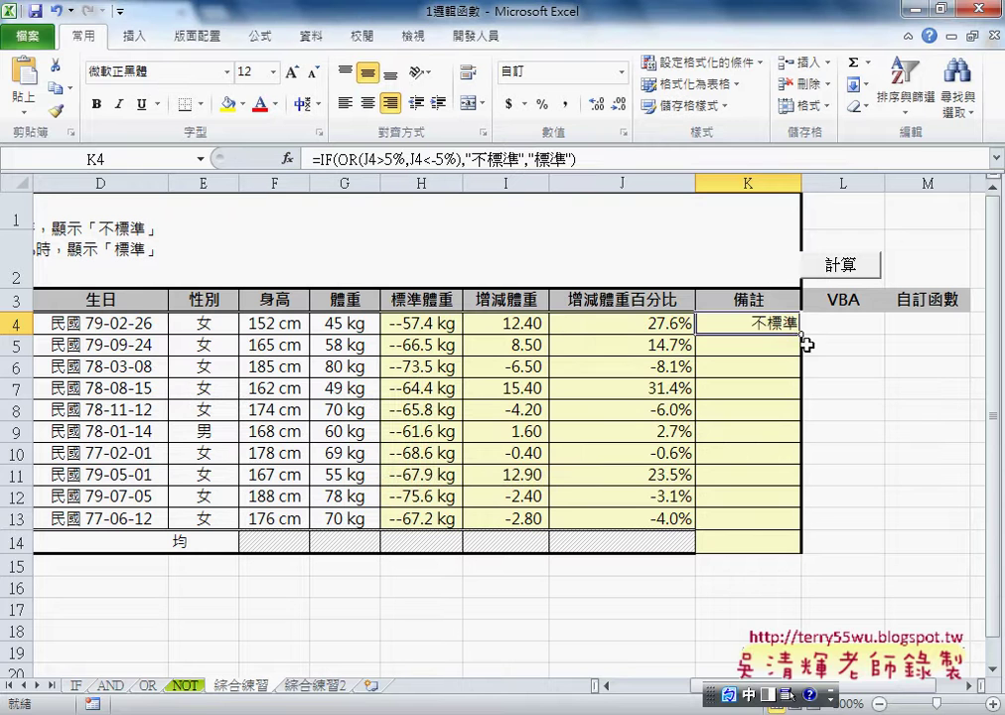
pyautogui.moveTo(800, 334); pyautogui.dragTo(806, 521)
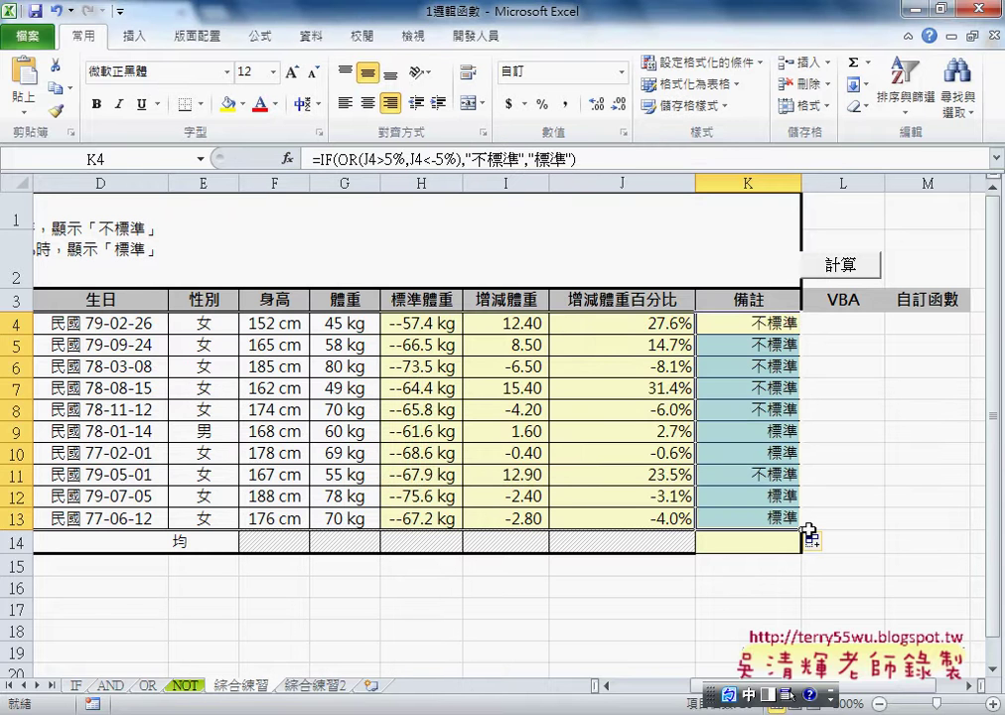
pyautogui.click(672, 332)
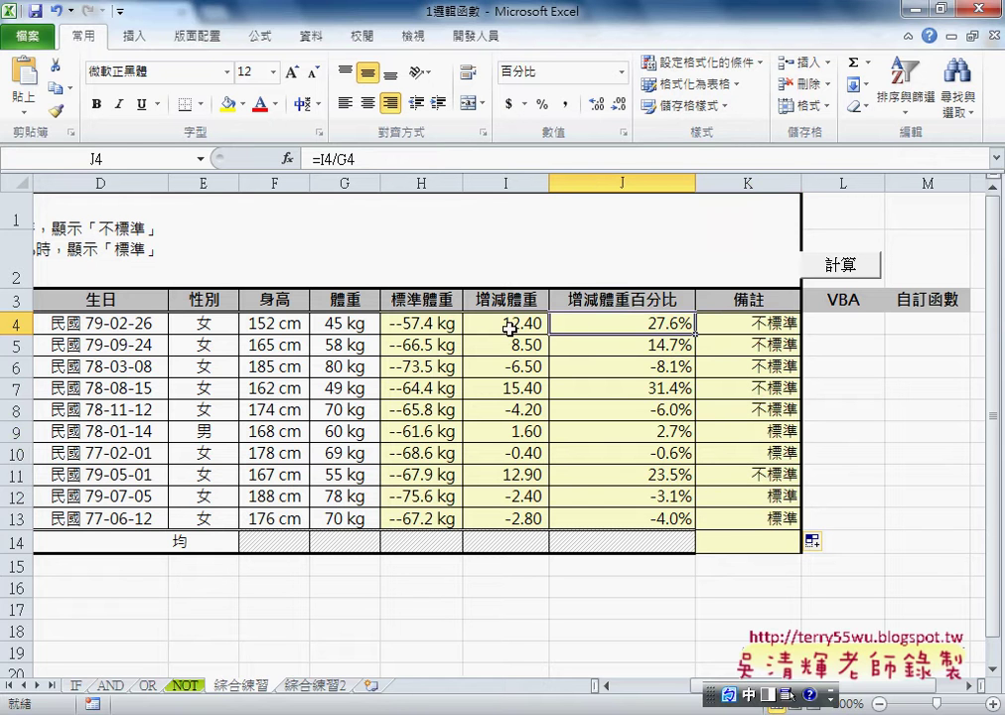
pyautogui.click(417, 323)
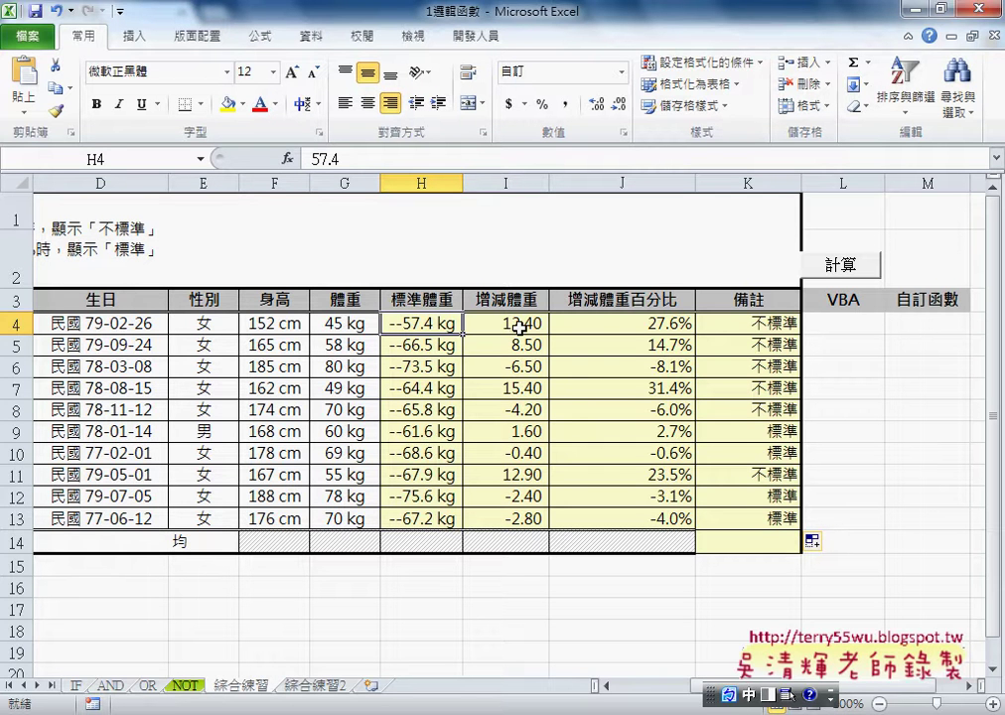
pyautogui.click(520, 326)
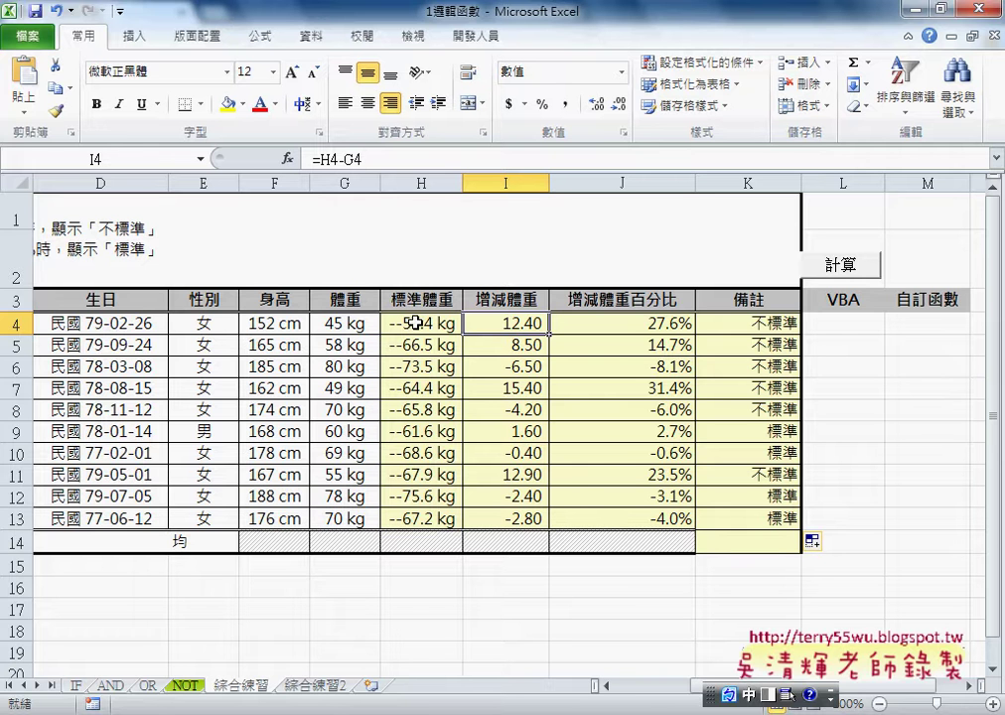
pyautogui.click(415, 322)
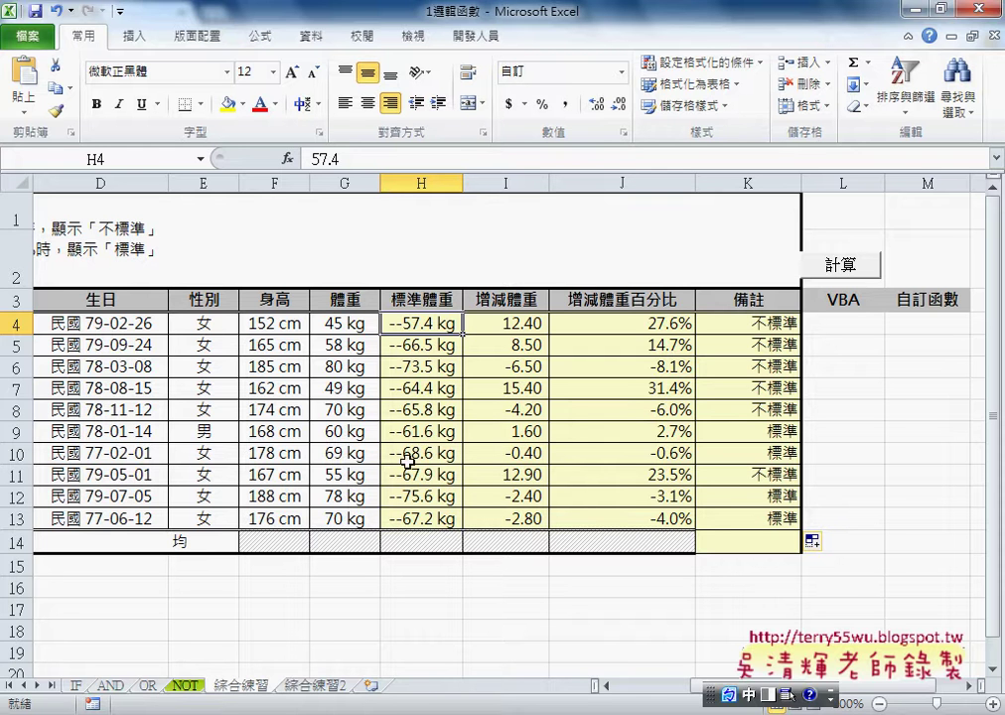
pyautogui.click(659, 455)
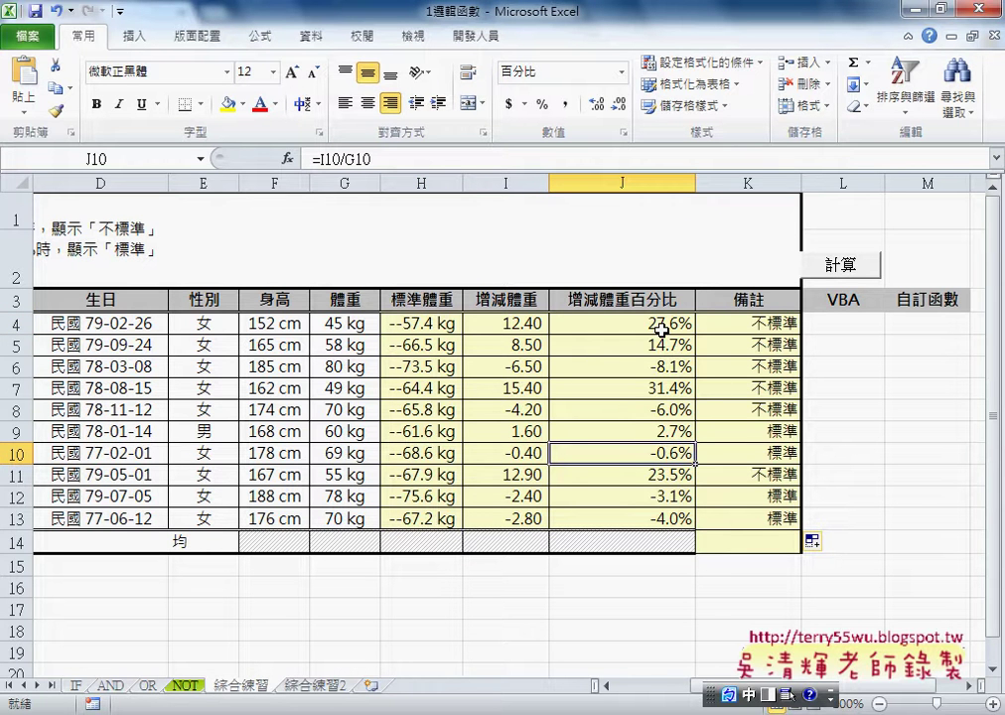
pyautogui.click(369, 477)
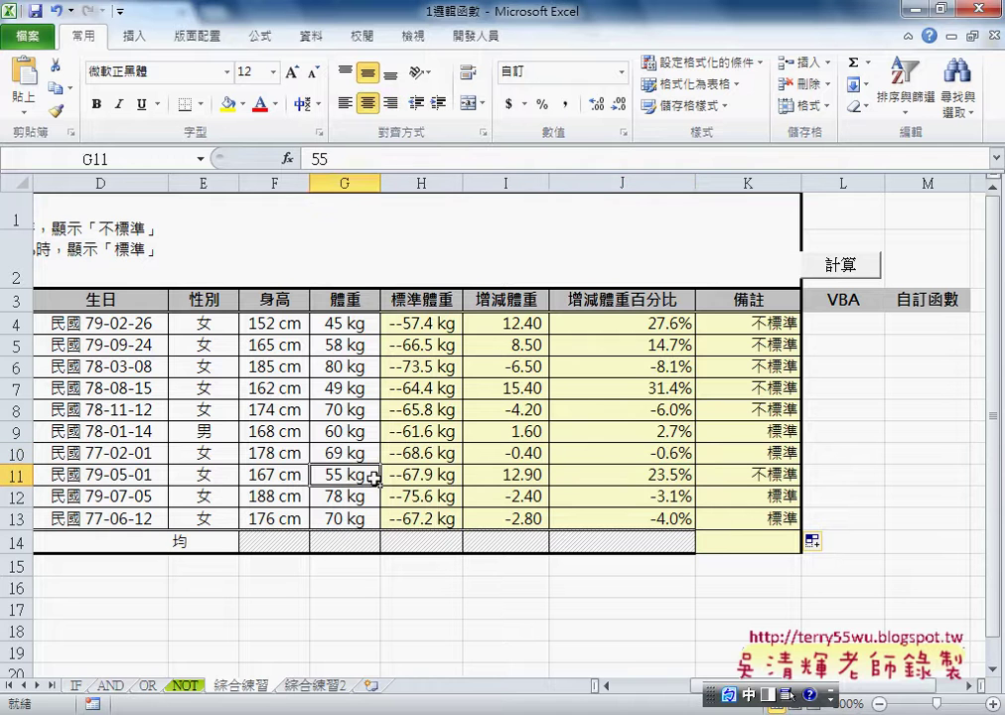
pyautogui.click(397, 475)
pyautogui.click(342, 322)
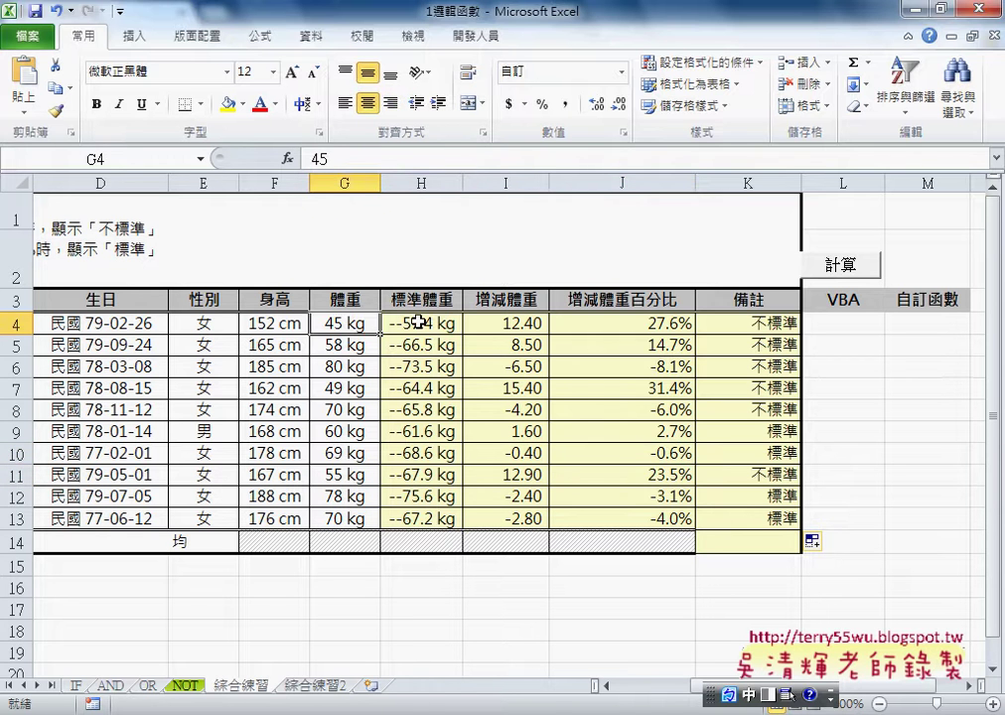
pyautogui.click(420, 321)
pyautogui.moveTo(650, 323); pyautogui.dragTo(663, 518)
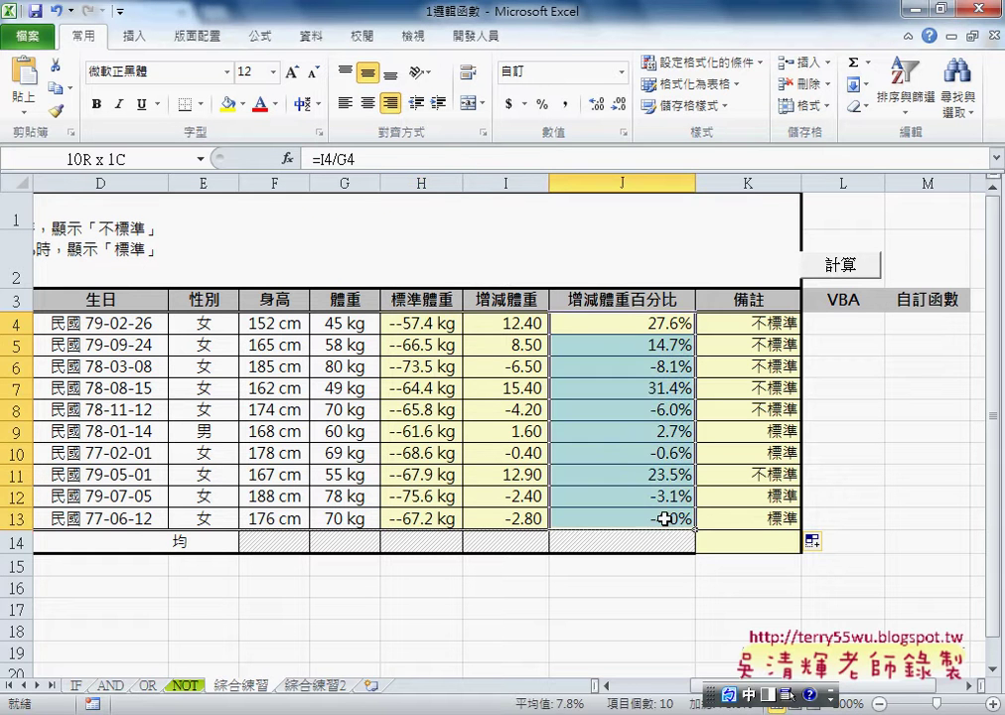
pyautogui.moveTo(663, 518); pyautogui.dragTo(664, 518)
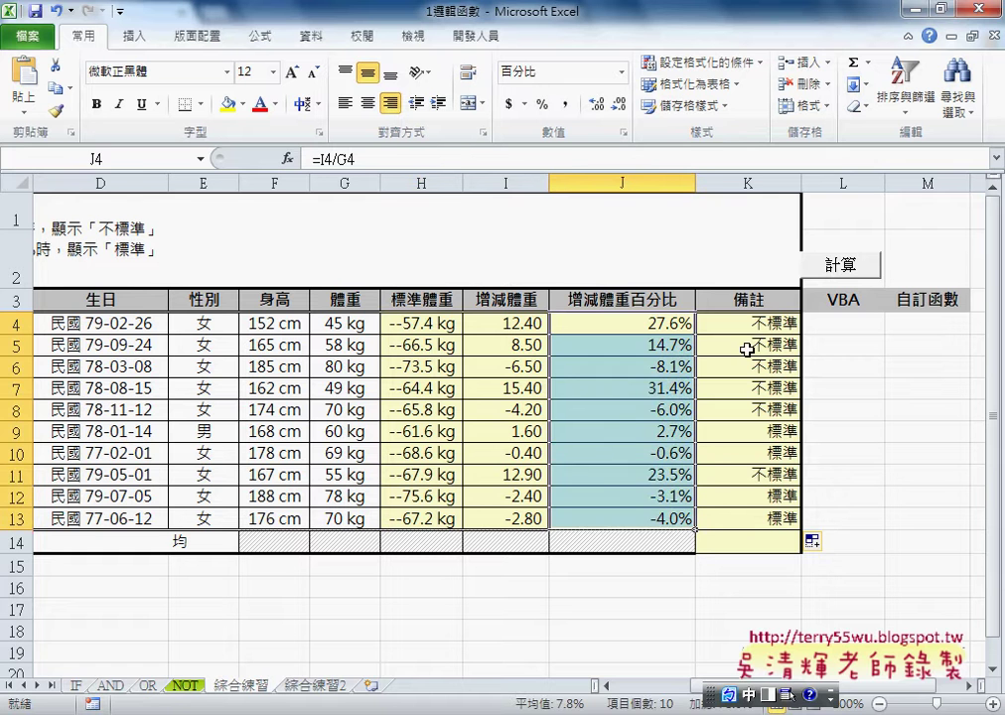
pyautogui.moveTo(750, 323); pyautogui.dragTo(770, 320)
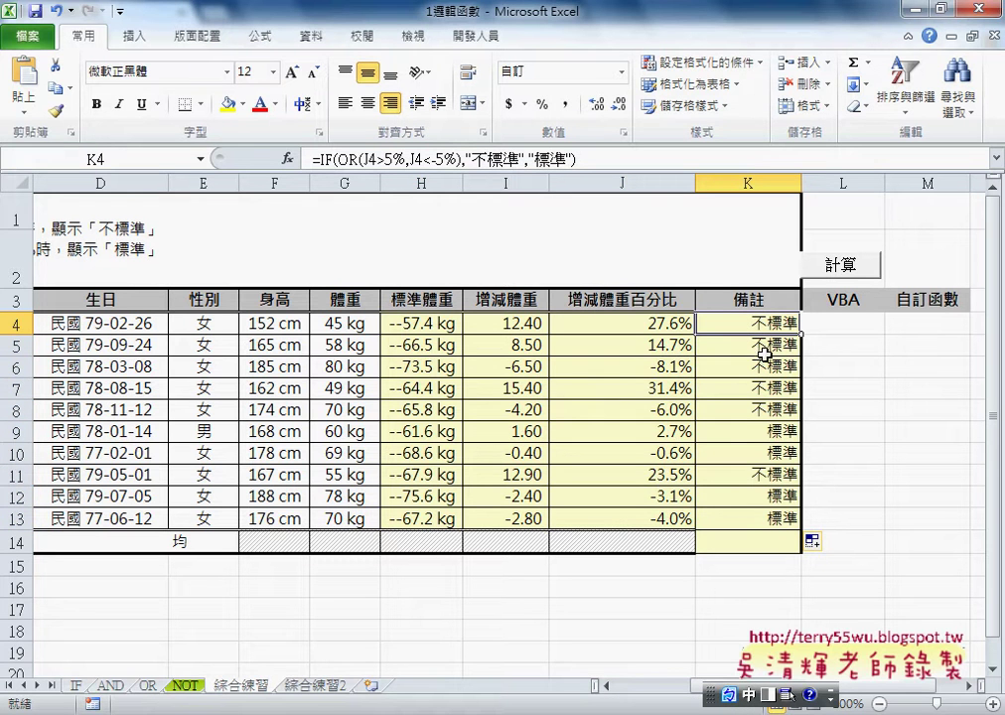
pyautogui.click(768, 432)
pyautogui.click(663, 438)
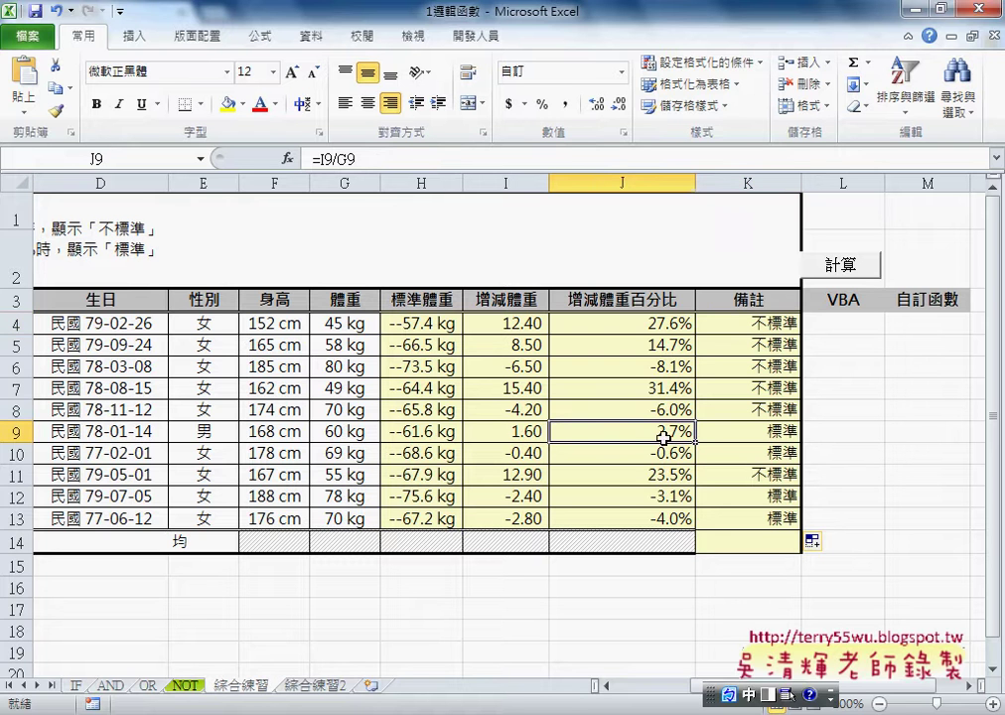
pyautogui.click(750, 434)
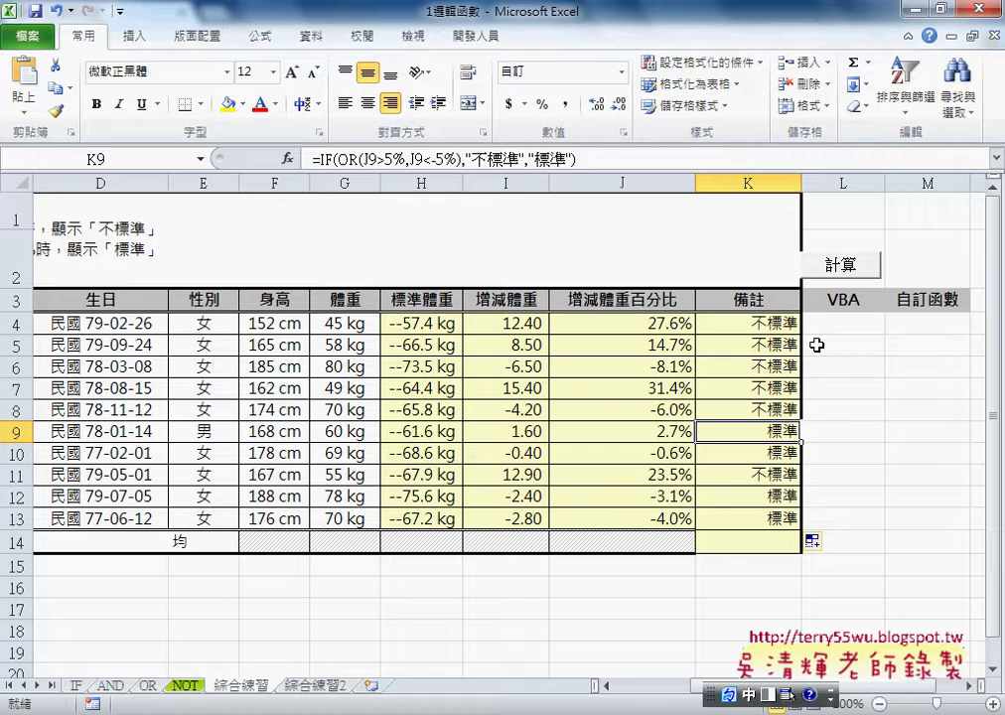
pyautogui.moveTo(767, 323); pyautogui.dragTo(775, 516)
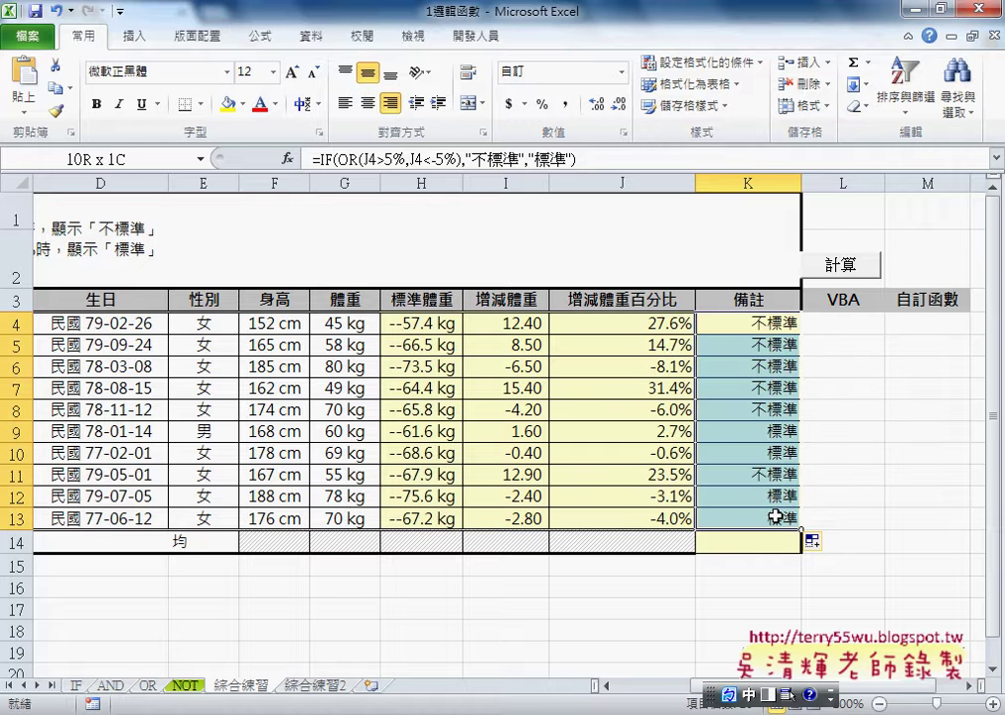
# Run the 計算 macro to fill L4:L13 and mark rows 4 to 13 with the pen.
pyautogui.click(842, 266)
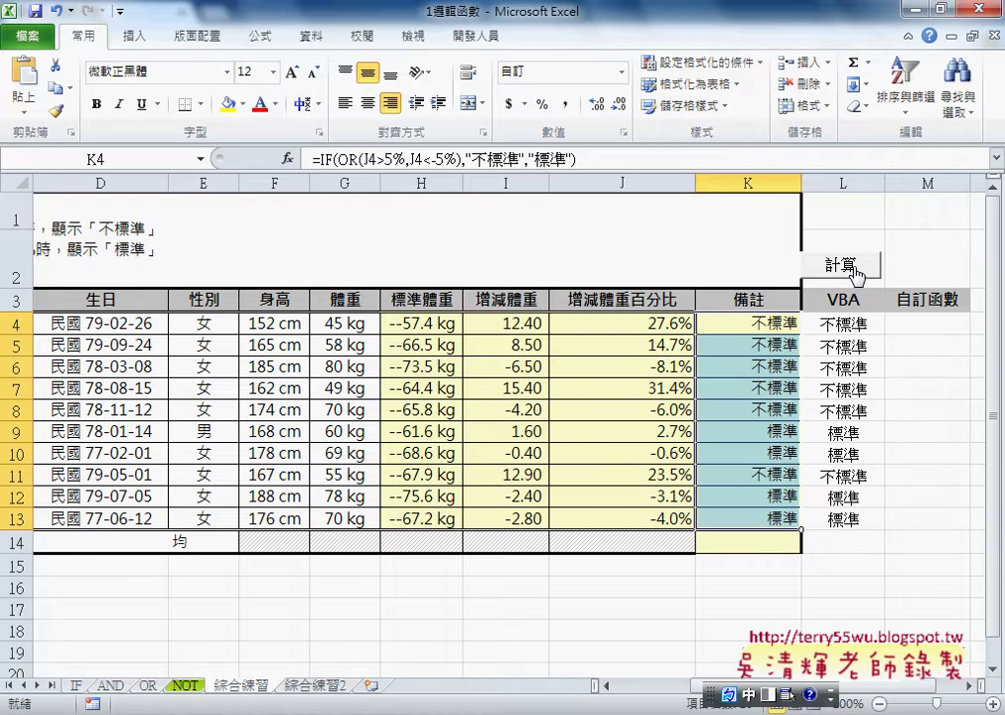
pyautogui.moveTo(837, 322); pyautogui.dragTo(828, 516)
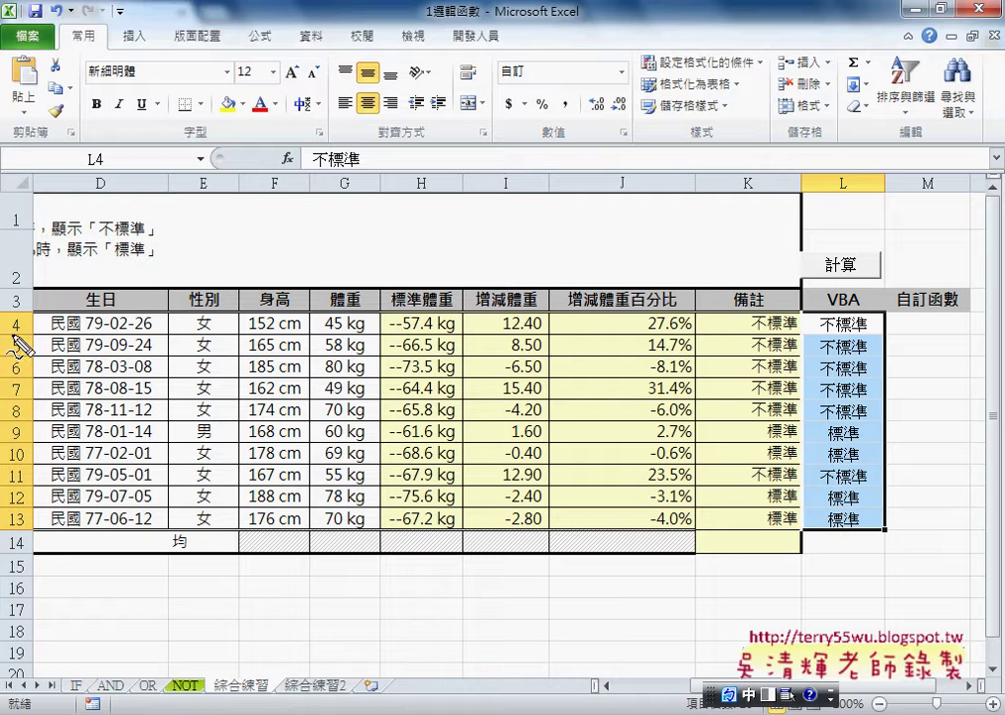
pyautogui.moveTo(14, 337); pyautogui.dragTo(18, 335)
pyautogui.moveTo(9, 527)
pyautogui.mouseDown()
pyautogui.moveTo(22, 518)
pyautogui.moveTo(9, 529)
pyautogui.mouseUp()
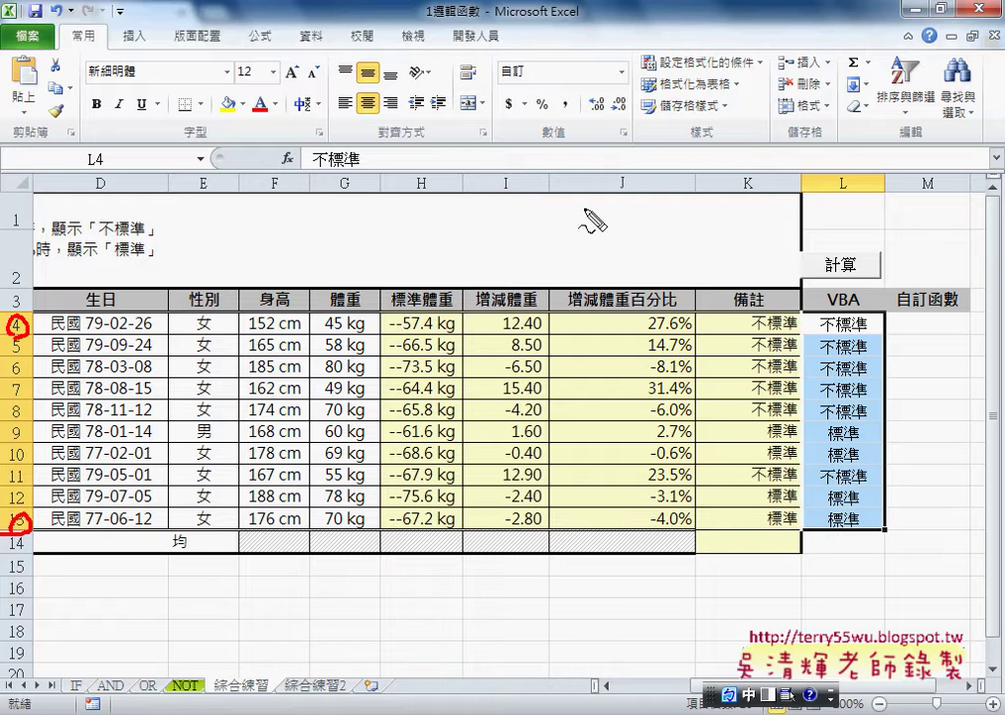
# Annotate column J with the 0.05 'Or' threshold and column L as output, then clear ink and rerun.
pyautogui.moveTo(624, 165); pyautogui.dragTo(619, 202)
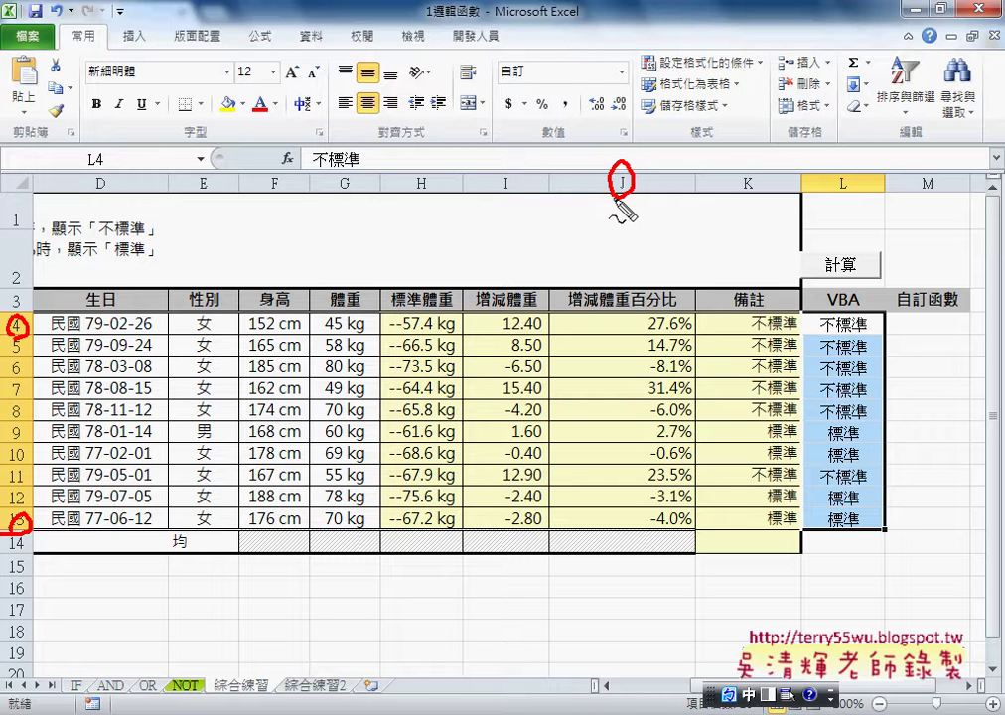
pyautogui.moveTo(622, 227)
pyautogui.mouseDown()
pyautogui.moveTo(615, 243)
pyautogui.moveTo(646, 250)
pyautogui.moveTo(617, 278)
pyautogui.moveTo(633, 237)
pyautogui.moveTo(652, 261)
pyautogui.mouseUp()
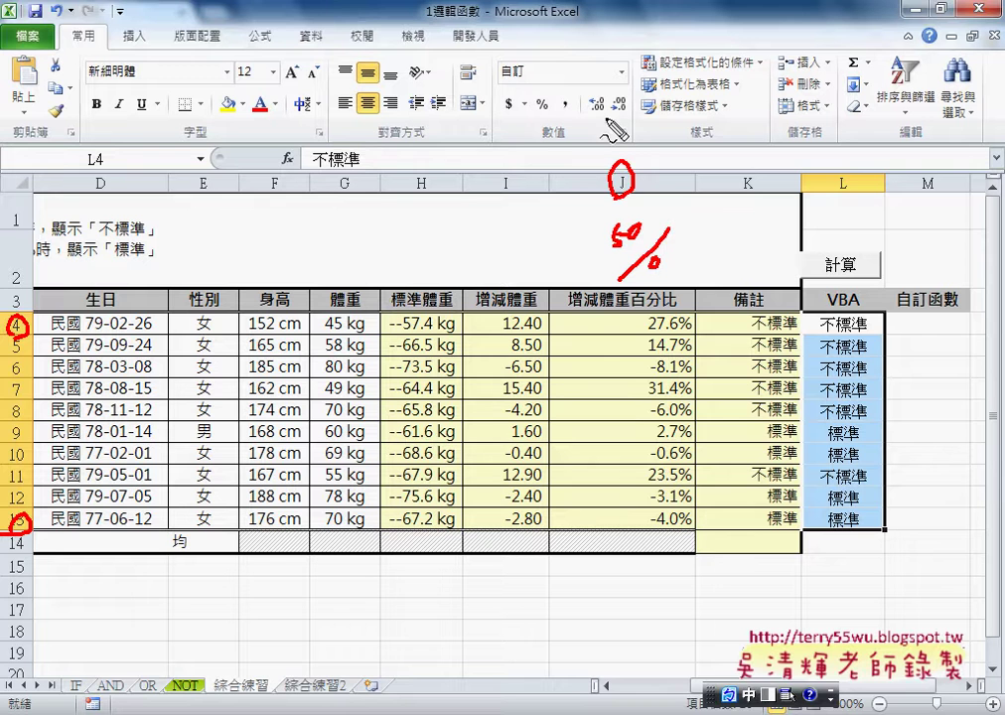
pyautogui.moveTo(615, 109)
pyautogui.mouseDown()
pyautogui.moveTo(626, 141)
pyautogui.moveTo(653, 139)
pyautogui.moveTo(654, 120)
pyautogui.mouseUp()
pyautogui.moveTo(687, 113); pyautogui.dragTo(672, 135)
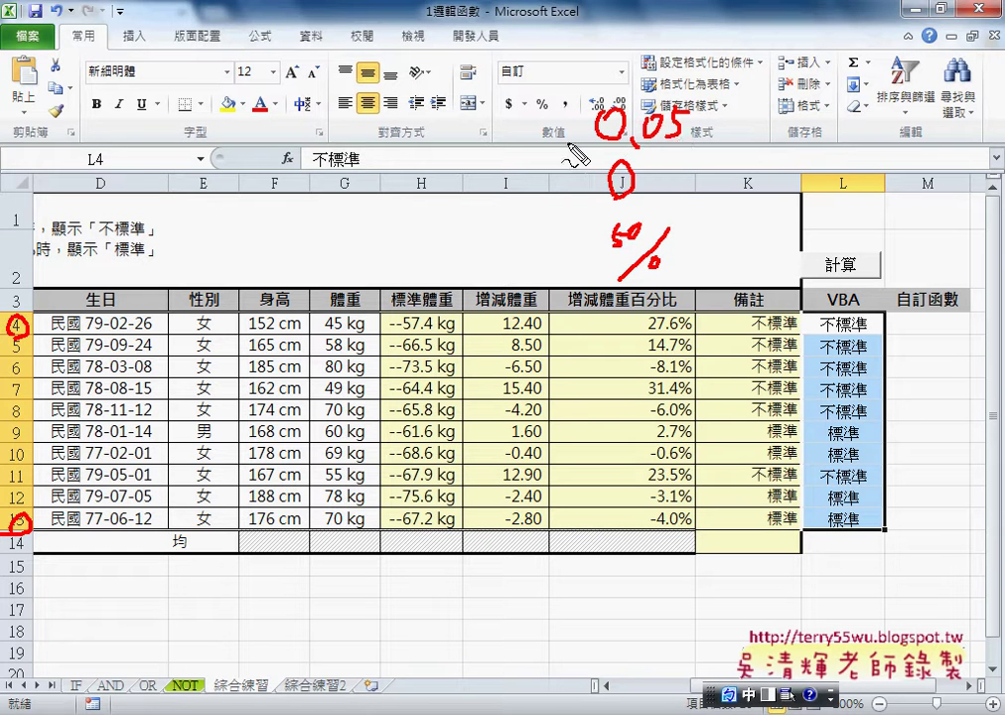
pyautogui.moveTo(570, 142); pyautogui.dragTo(679, 140)
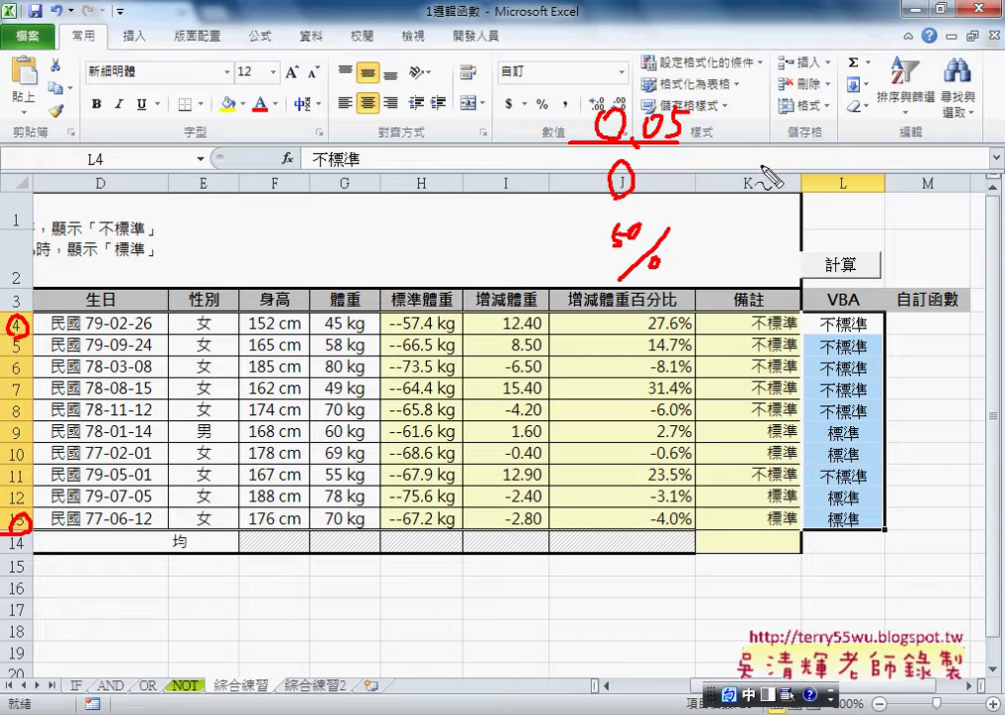
pyautogui.moveTo(735, 111); pyautogui.dragTo(802, 125)
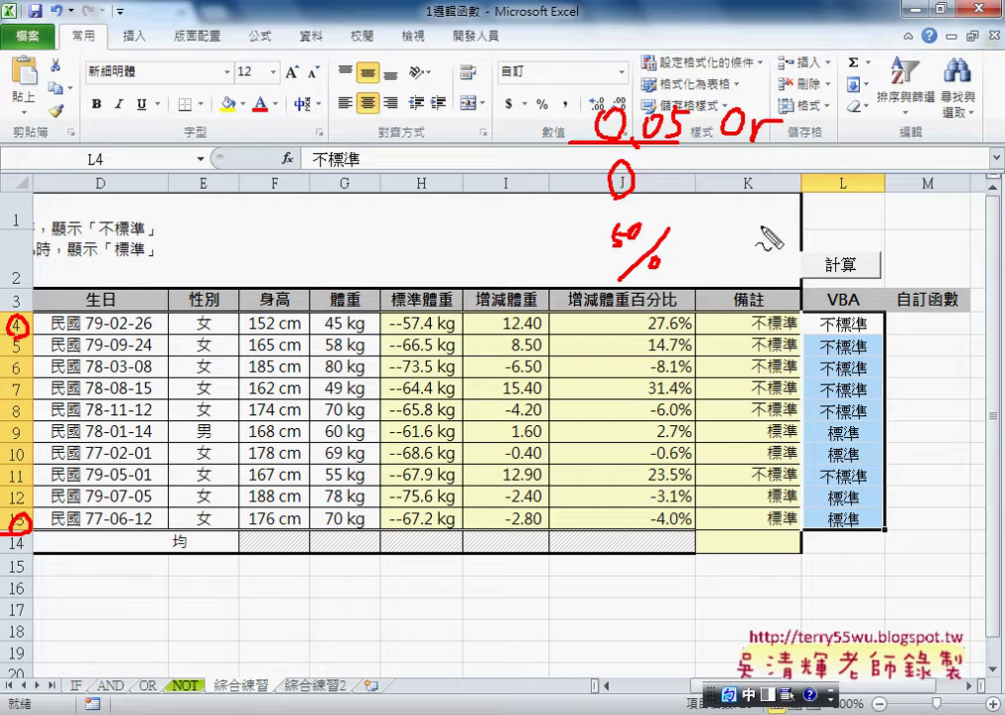
pyautogui.moveTo(854, 171); pyautogui.dragTo(846, 201)
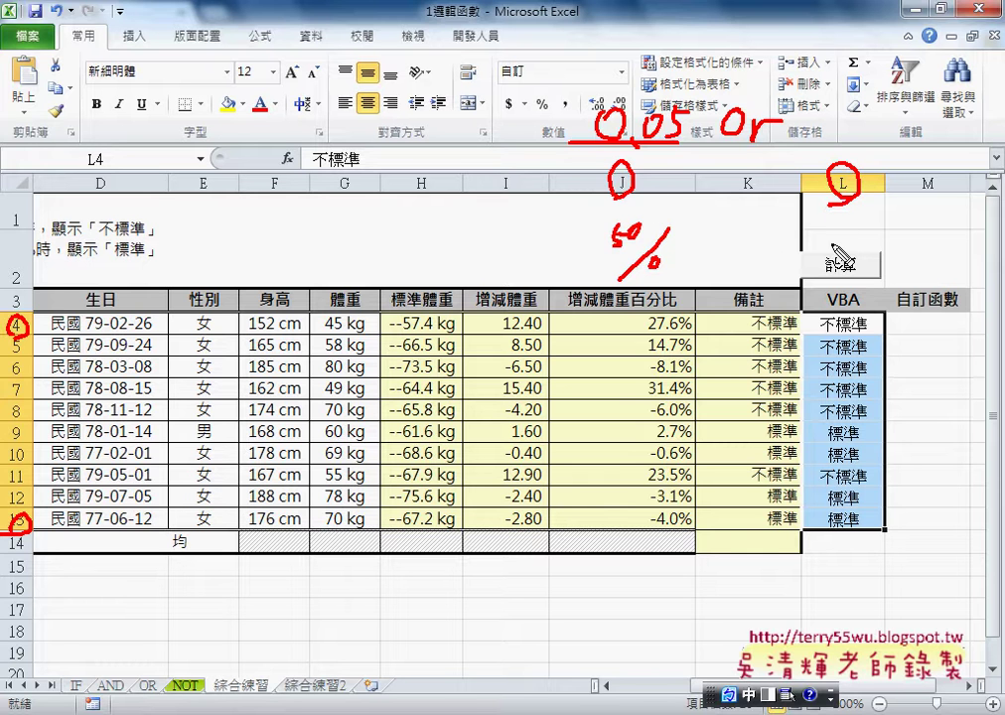
pyautogui.press('Escape')
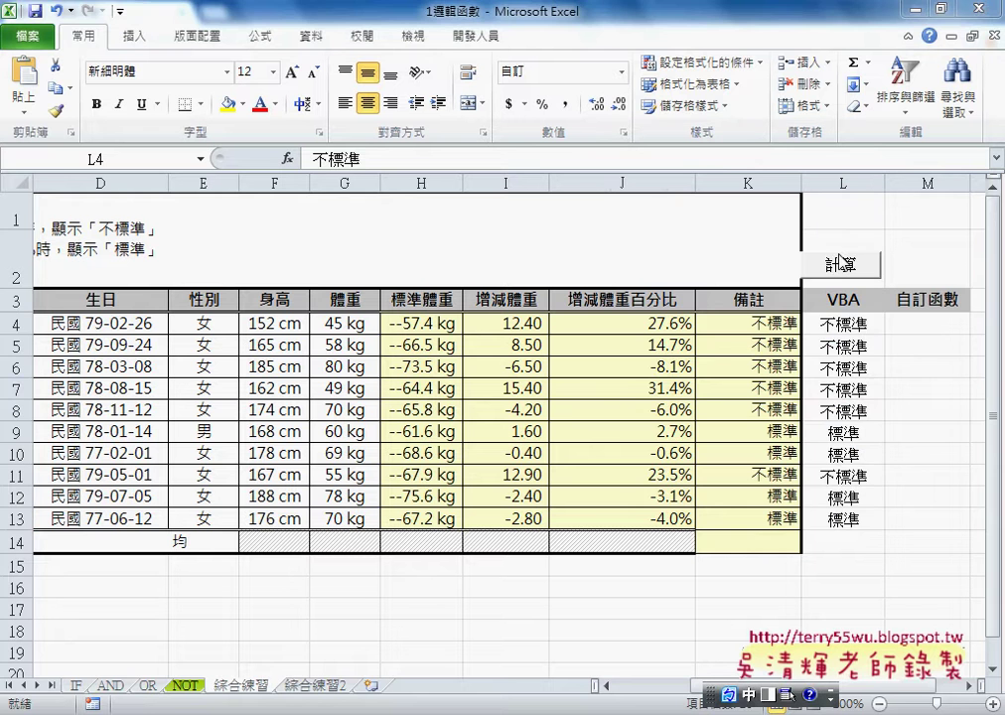
pyautogui.click(839, 263)
pyautogui.rightClick(839, 269)
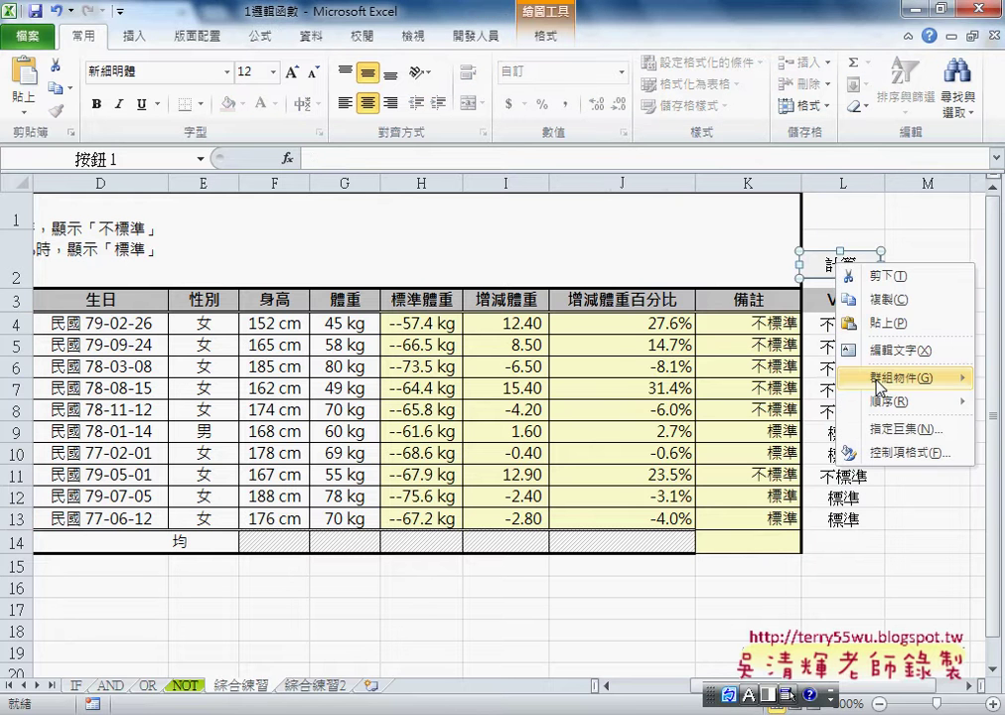
pyautogui.click(889, 429)
pyautogui.click(956, 302)
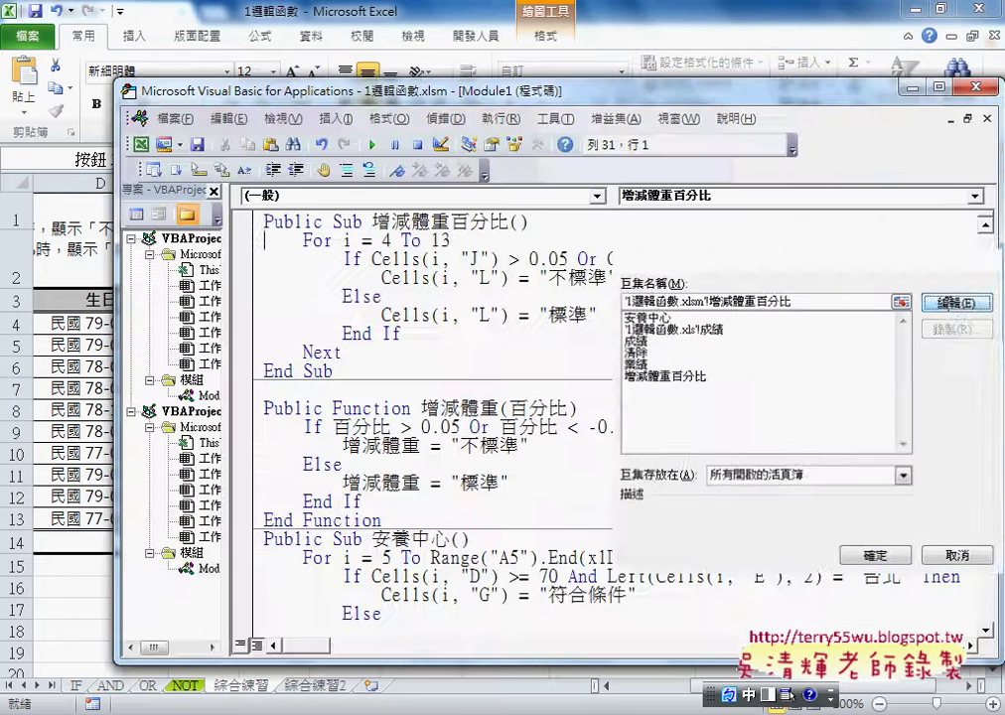
pyautogui.moveTo(373, 221); pyautogui.dragTo(509, 222)
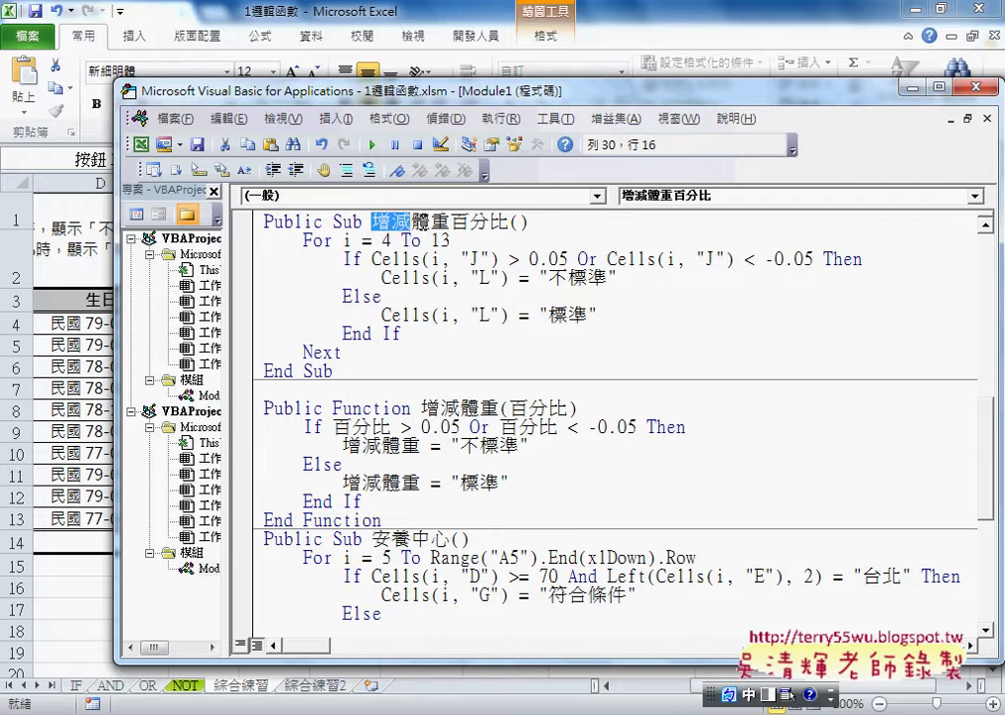
pyautogui.moveTo(507, 100); pyautogui.dragTo(507, 339)
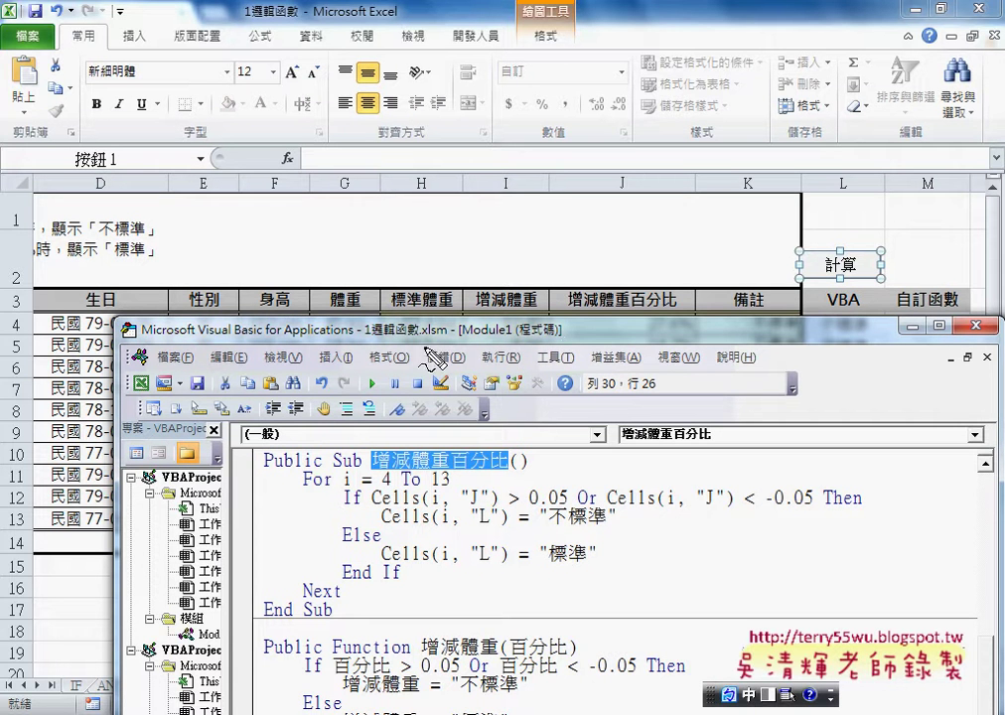
pyautogui.moveTo(675, 315)
pyautogui.mouseDown()
pyautogui.moveTo(599, 321)
pyautogui.moveTo(676, 314)
pyautogui.moveTo(454, 444)
pyautogui.mouseUp()
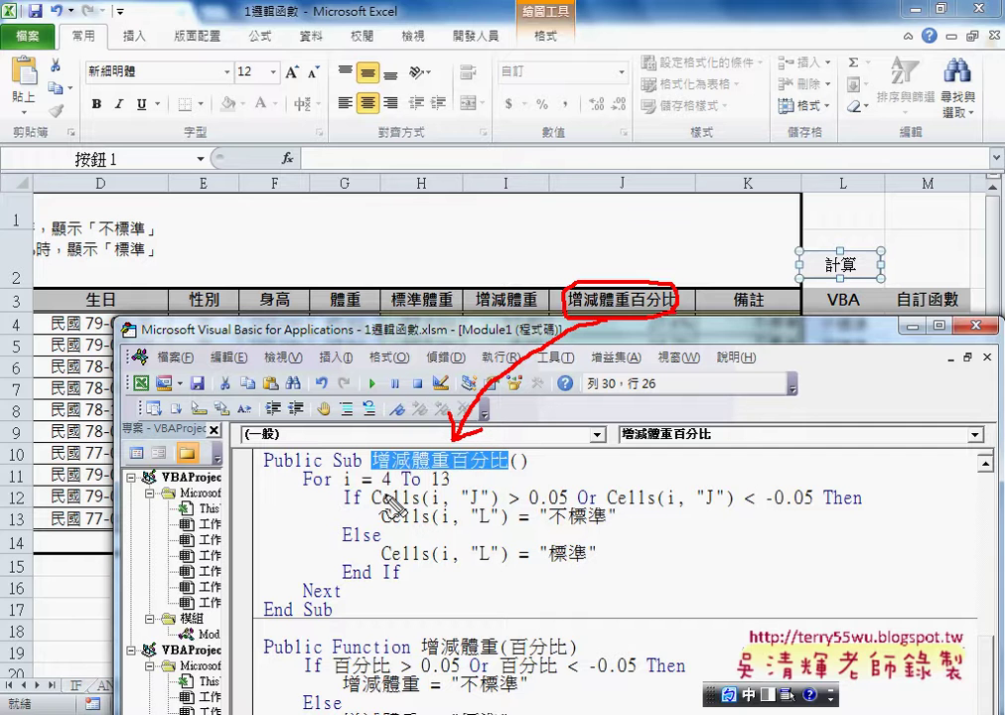
pyautogui.moveTo(393, 475); pyautogui.dragTo(445, 489)
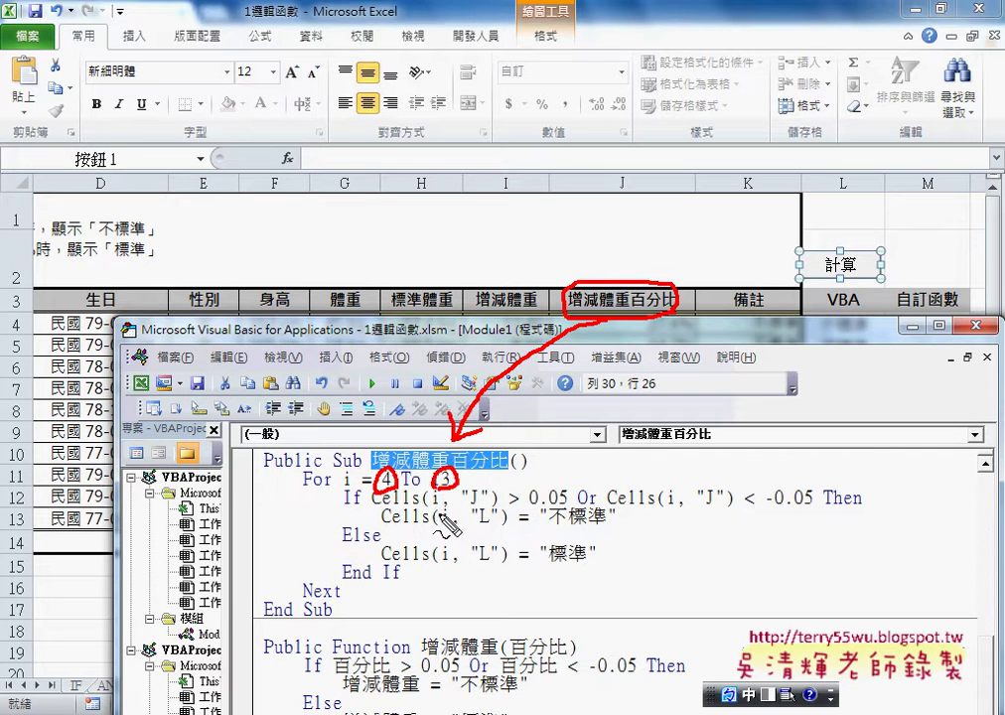
pyautogui.moveTo(463, 512); pyautogui.dragTo(568, 506)
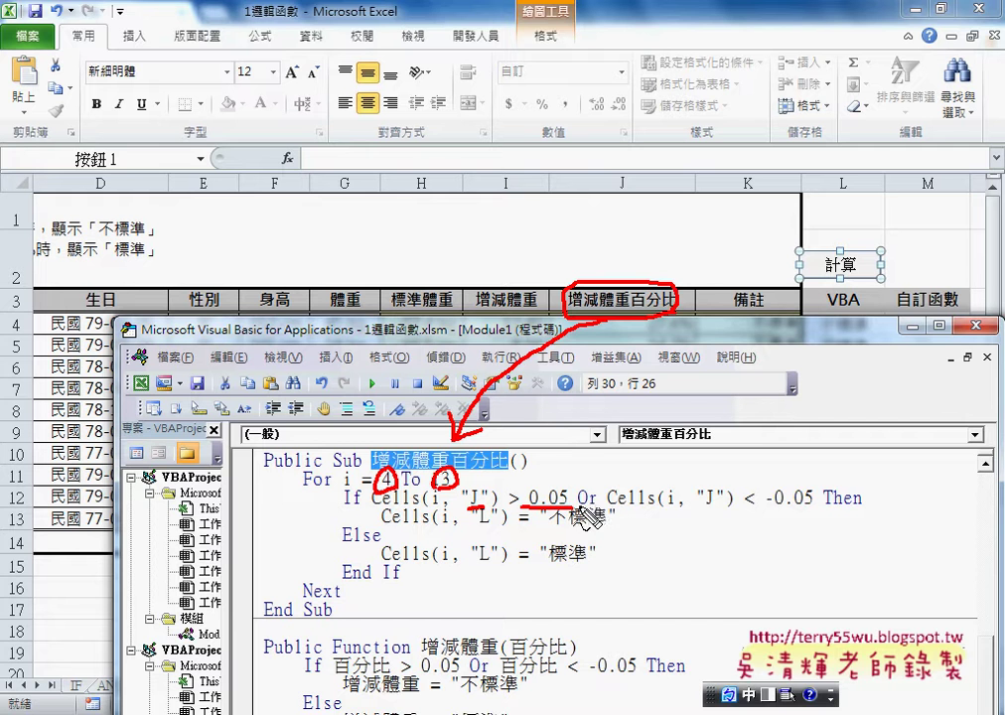
pyautogui.moveTo(572, 508); pyautogui.dragTo(602, 508)
pyautogui.moveTo(767, 509); pyautogui.dragTo(817, 507)
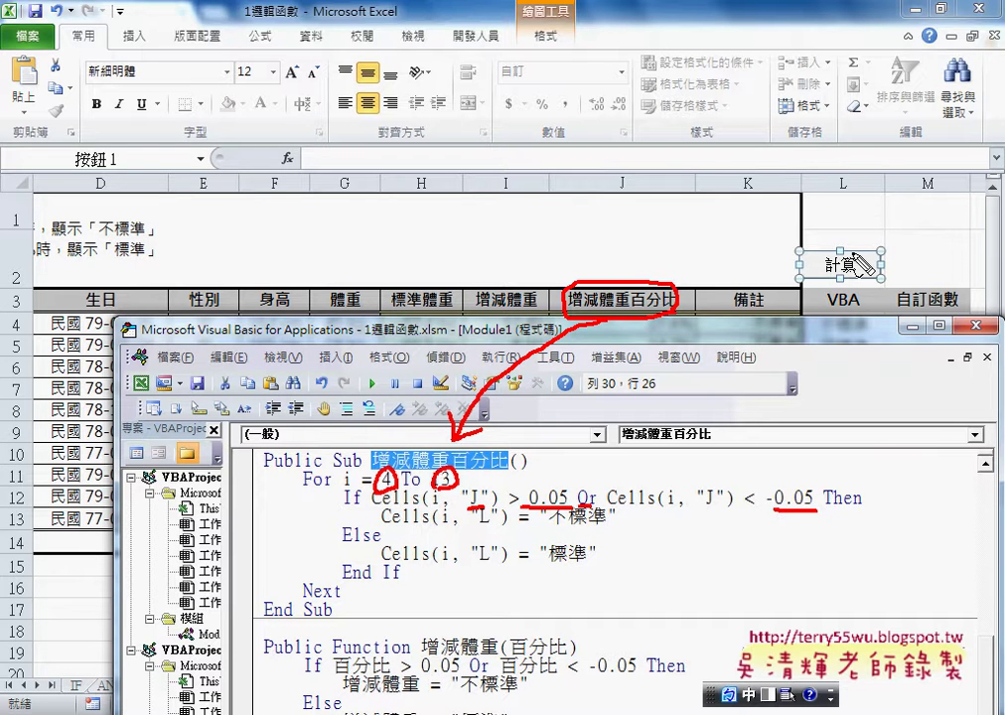
pyautogui.moveTo(845, 162)
pyautogui.mouseDown()
pyautogui.moveTo(842, 199)
pyautogui.moveTo(844, 164)
pyautogui.mouseUp()
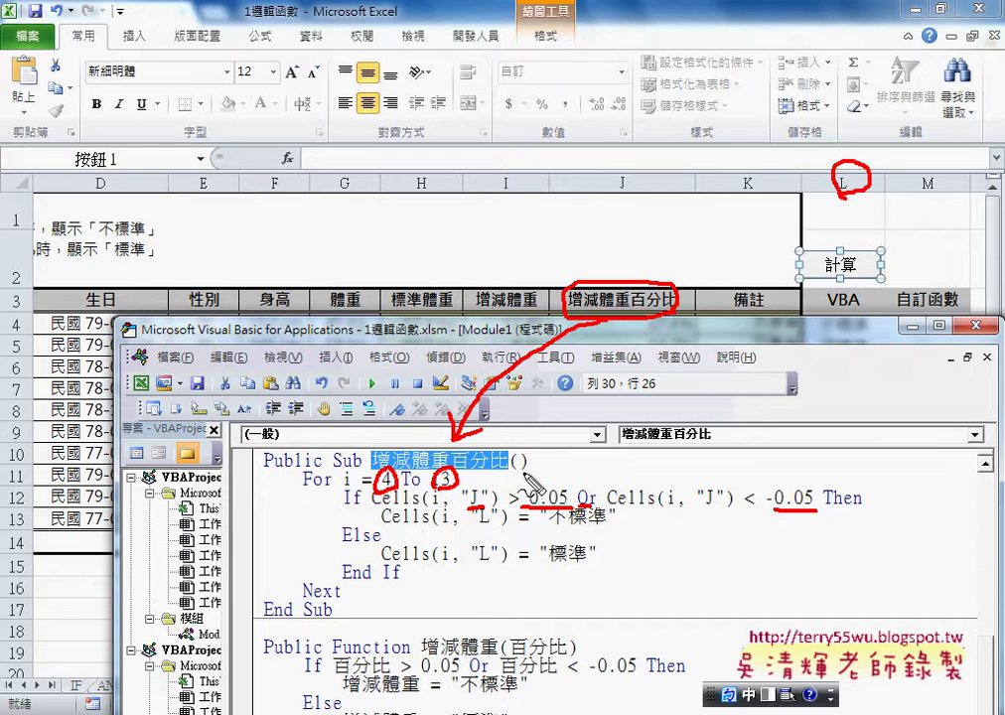
pyautogui.moveTo(551, 528); pyautogui.dragTo(606, 529)
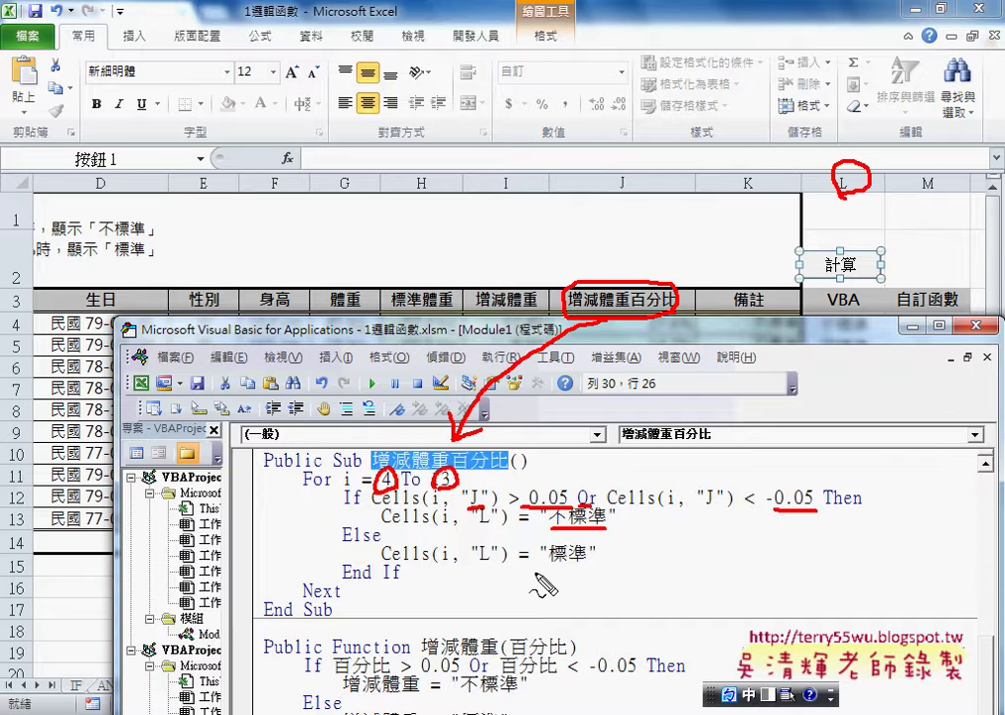
pyautogui.moveTo(584, 572); pyautogui.dragTo(544, 570)
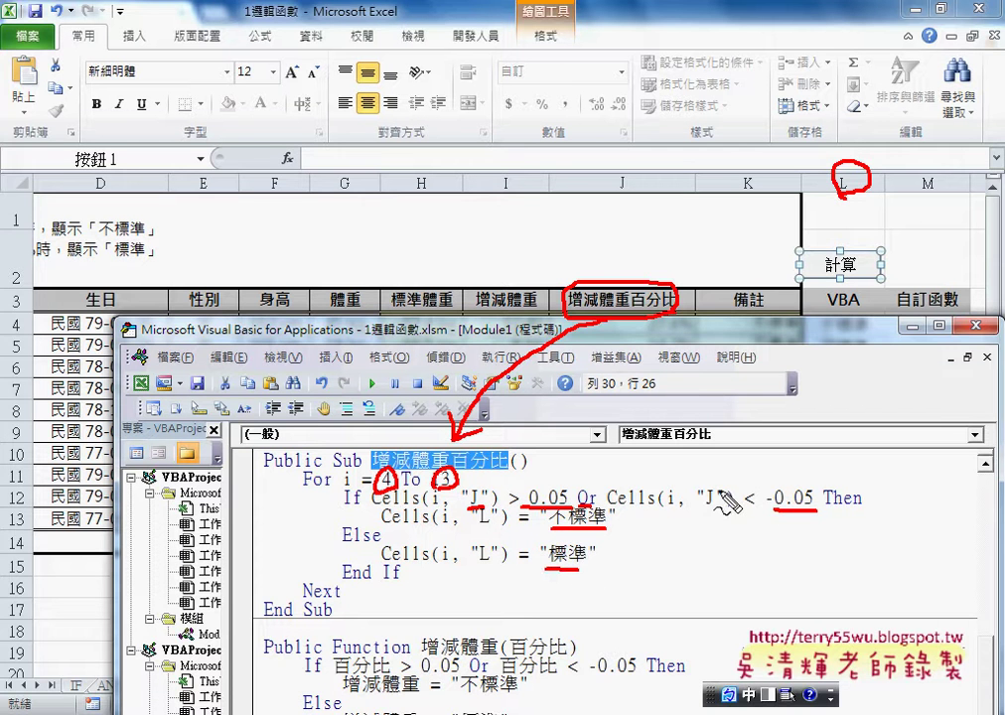
pyautogui.press('Escape')
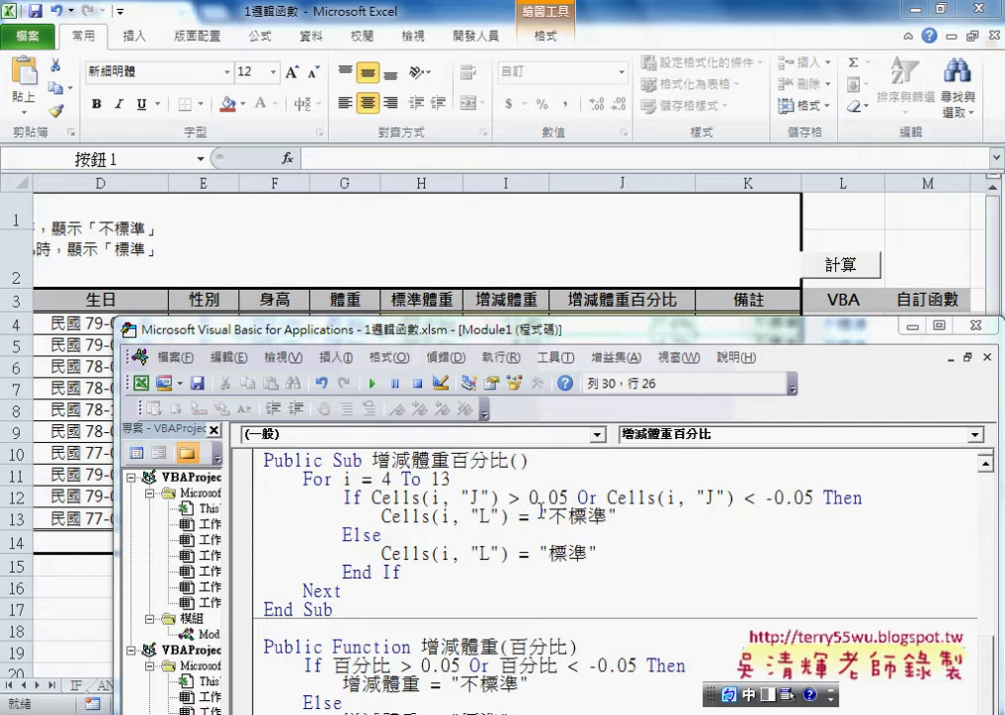
# Highlight Or, the 百分比 parameter, the 增減體重 name and the macro's If…End If block.
pyautogui.doubleClick(584, 498)
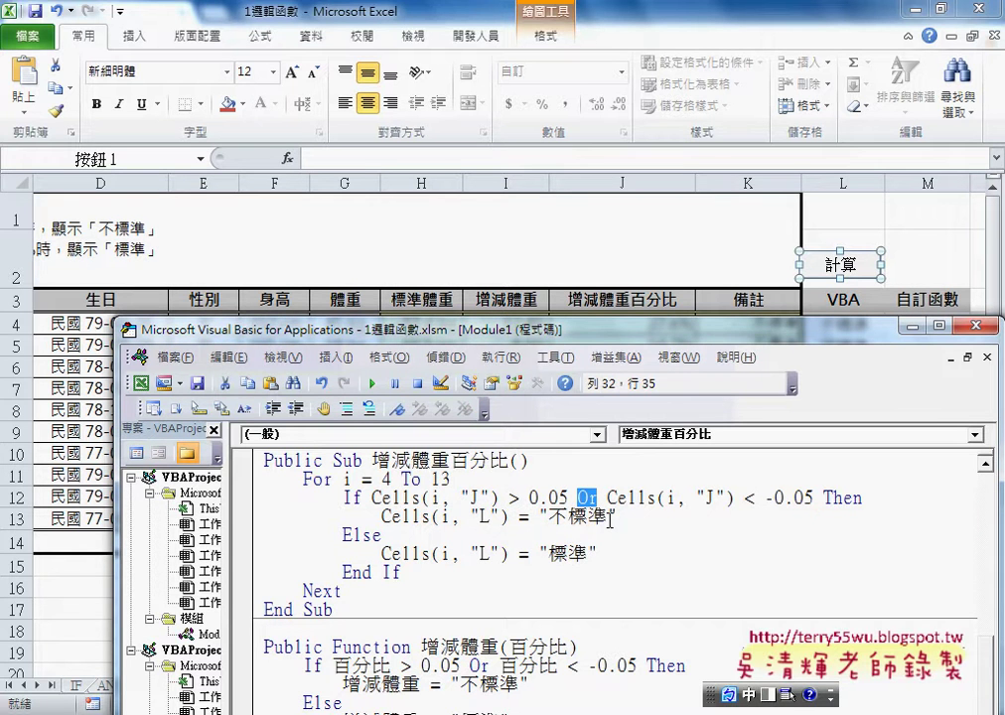
pyautogui.moveTo(812, 331)
pyautogui.mouseDown()
pyautogui.moveTo(692, 363)
pyautogui.moveTo(772, 169)
pyautogui.mouseUp()
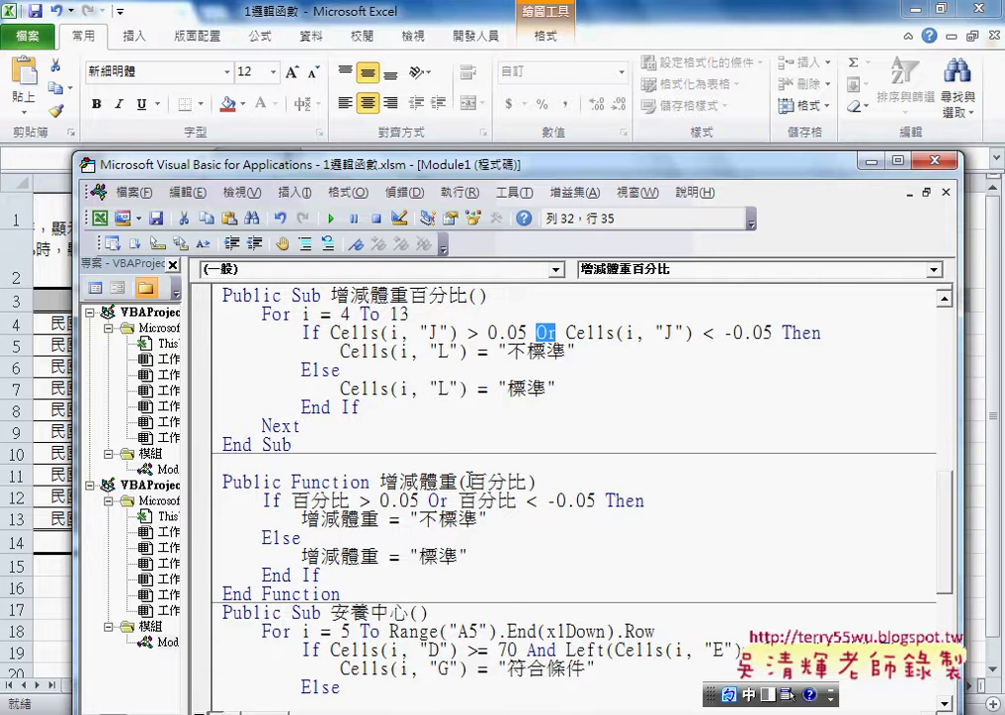
pyautogui.moveTo(470, 481); pyautogui.dragTo(527, 482)
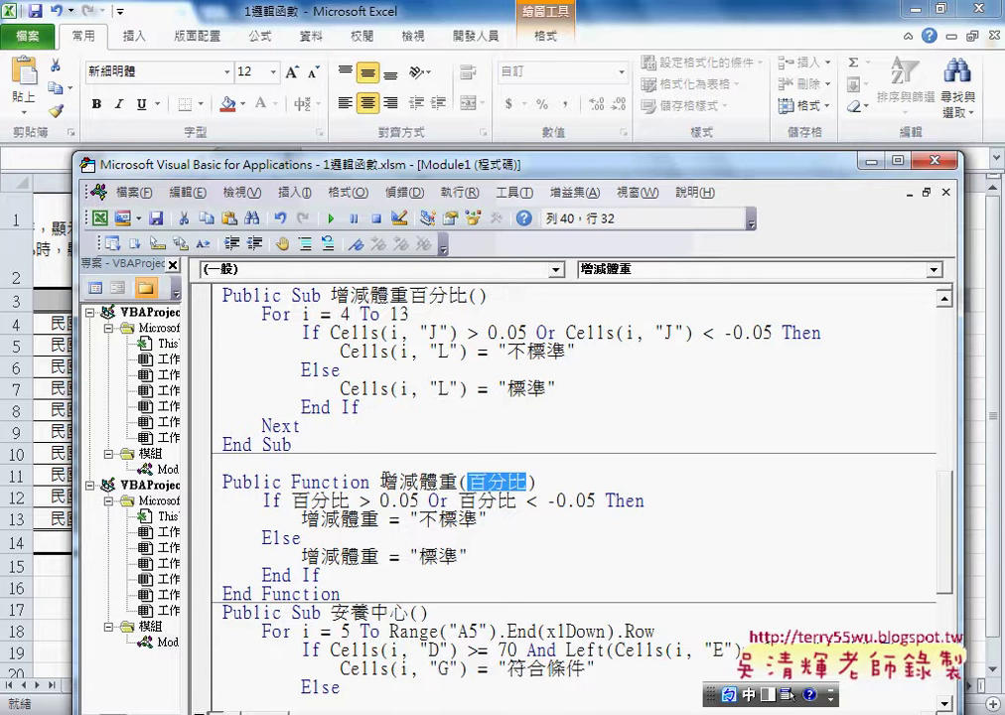
pyautogui.moveTo(380, 482); pyautogui.dragTo(528, 481)
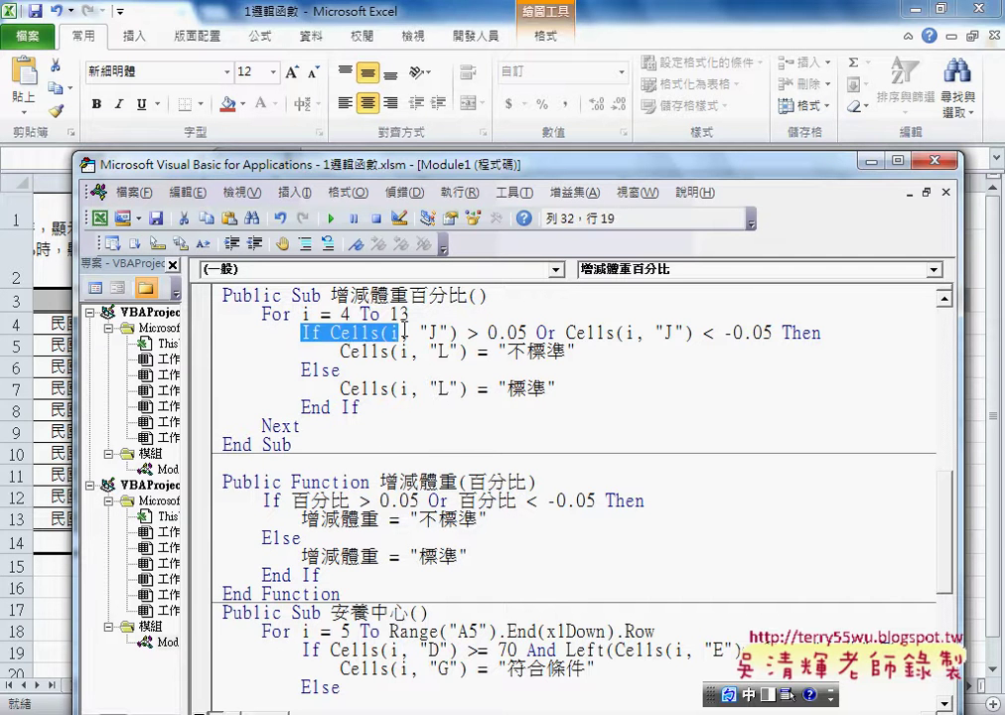
pyautogui.moveTo(302, 332); pyautogui.dragTo(622, 401)
# Highlight the function's 百分比 test, -0.05 limit and 增減體重 result line, then move the editor aside.
pyautogui.moveTo(341, 519); pyautogui.dragTo(358, 520)
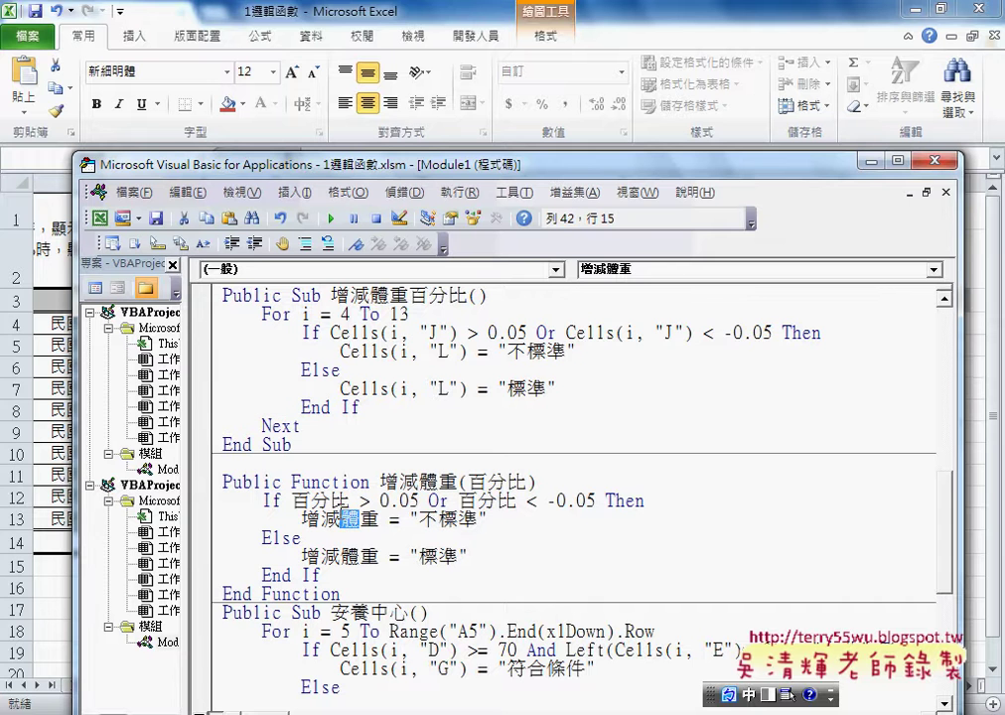
pyautogui.click(453, 488)
pyautogui.click(339, 501)
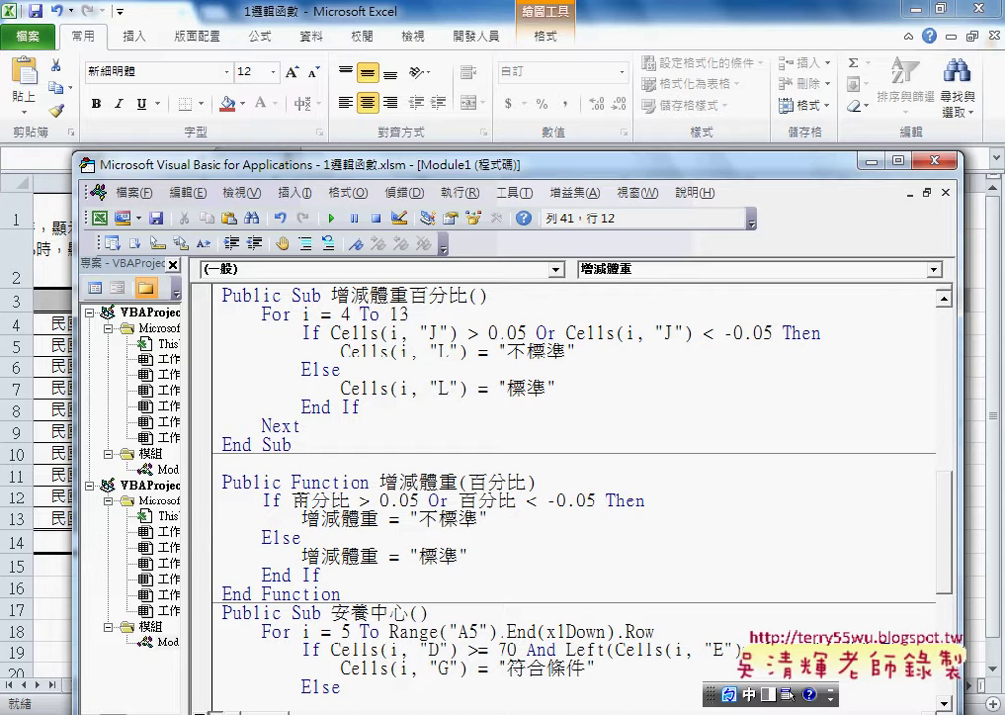
pyautogui.moveTo(290, 501); pyautogui.dragTo(420, 501)
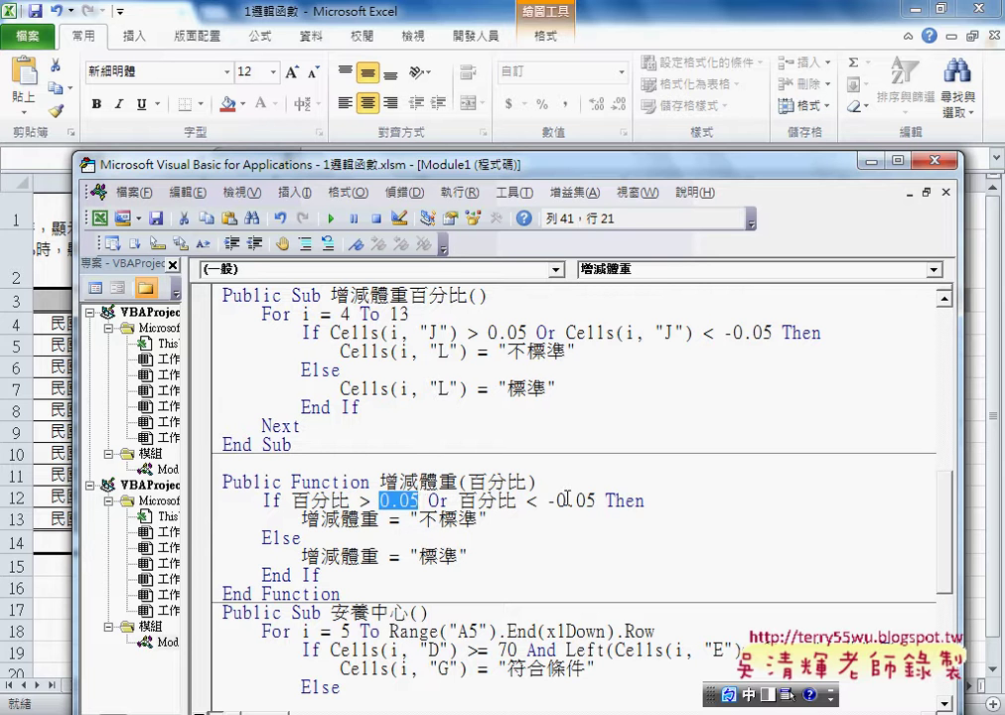
pyautogui.moveTo(548, 501); pyautogui.dragTo(596, 500)
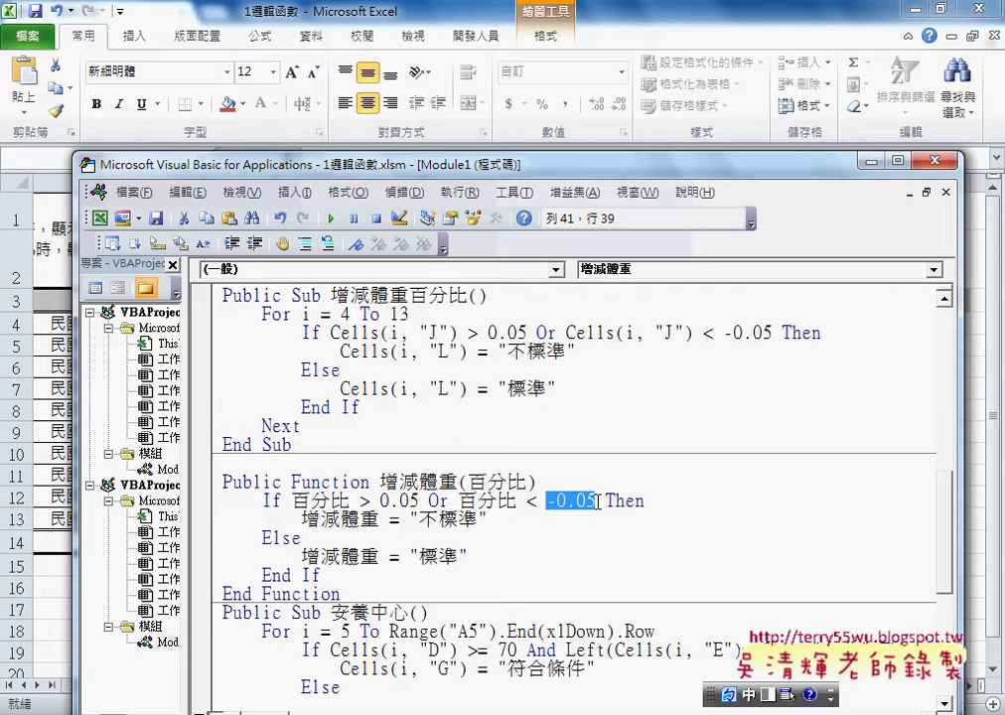
pyautogui.click(351, 518)
pyautogui.doubleClick(377, 518)
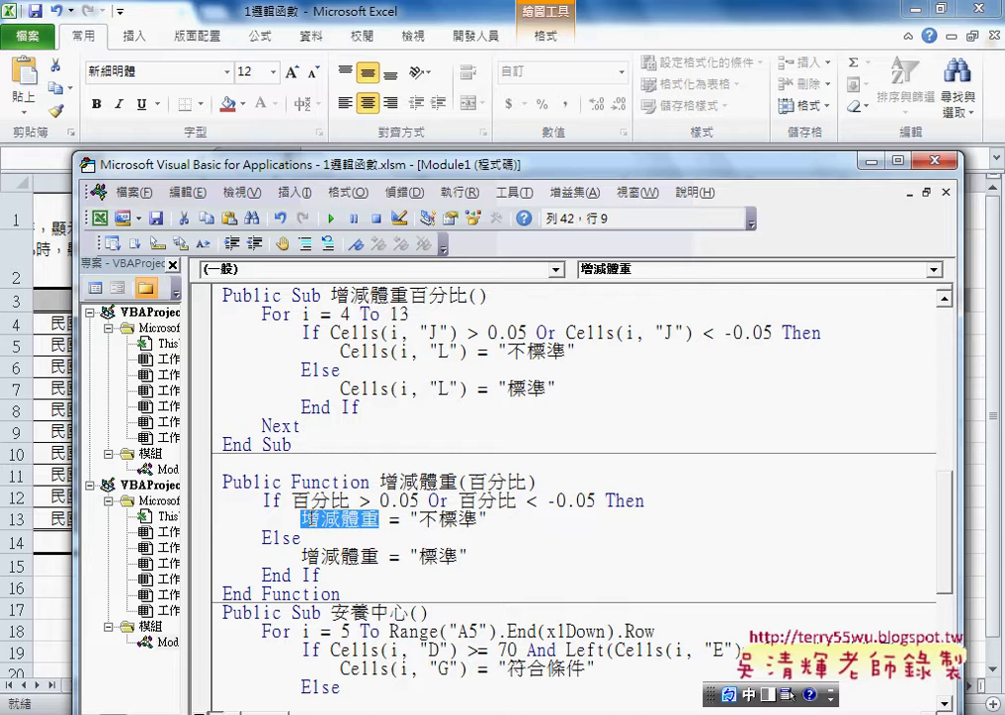
pyautogui.click(427, 518)
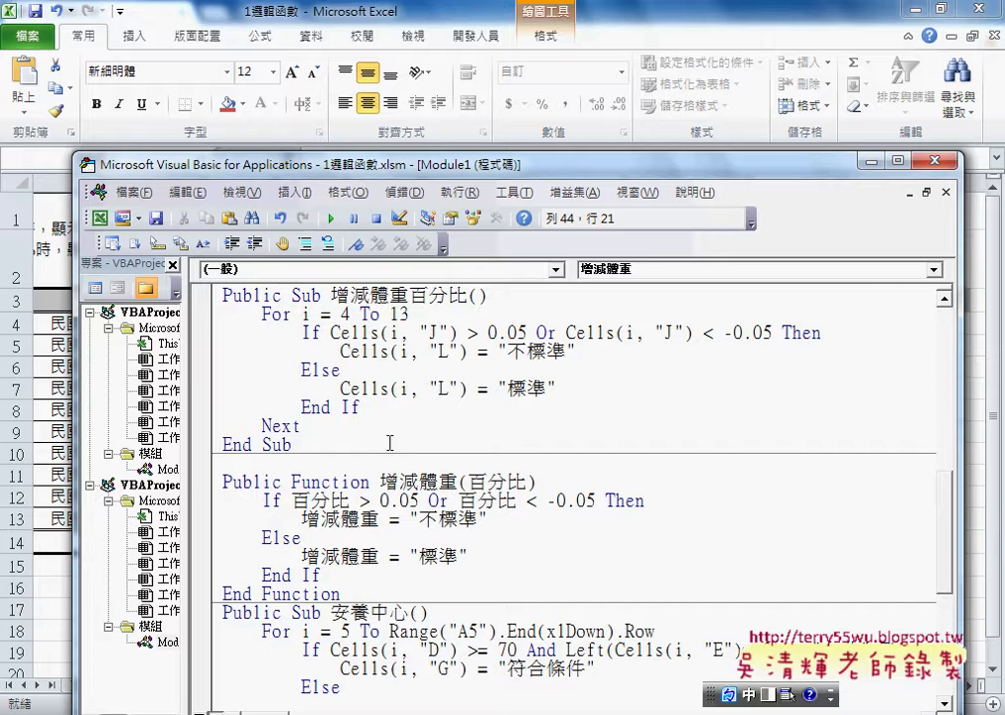
pyautogui.moveTo(627, 164); pyautogui.dragTo(661, 527)
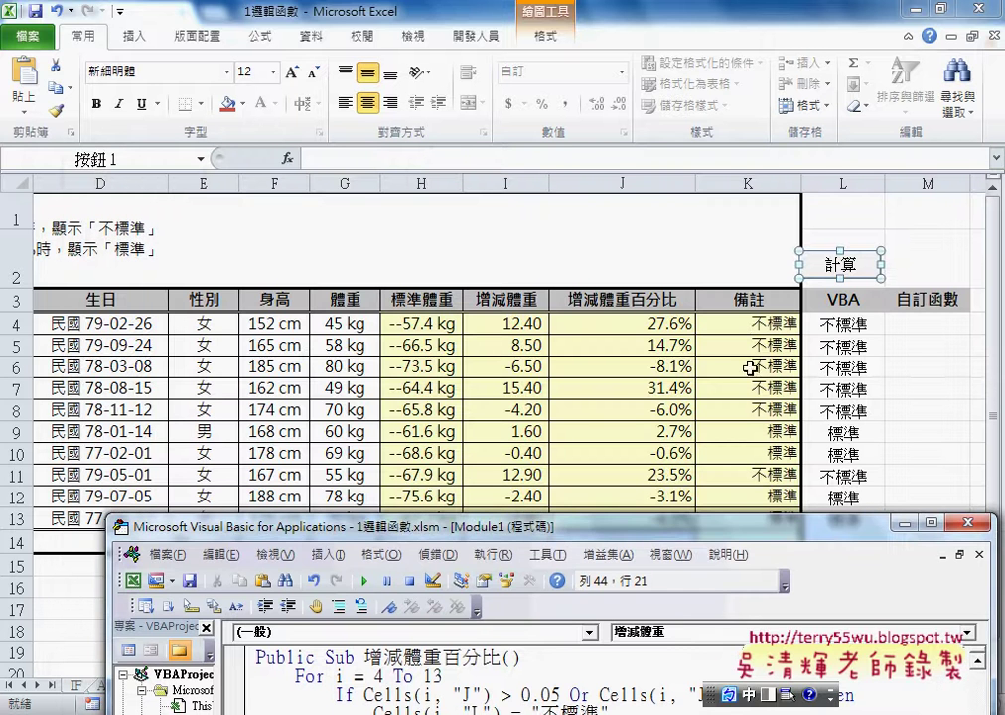
# Open the 計算 button's assigned 增減體重百分比 macro code and highlight its If condition.
pyautogui.click(759, 326)
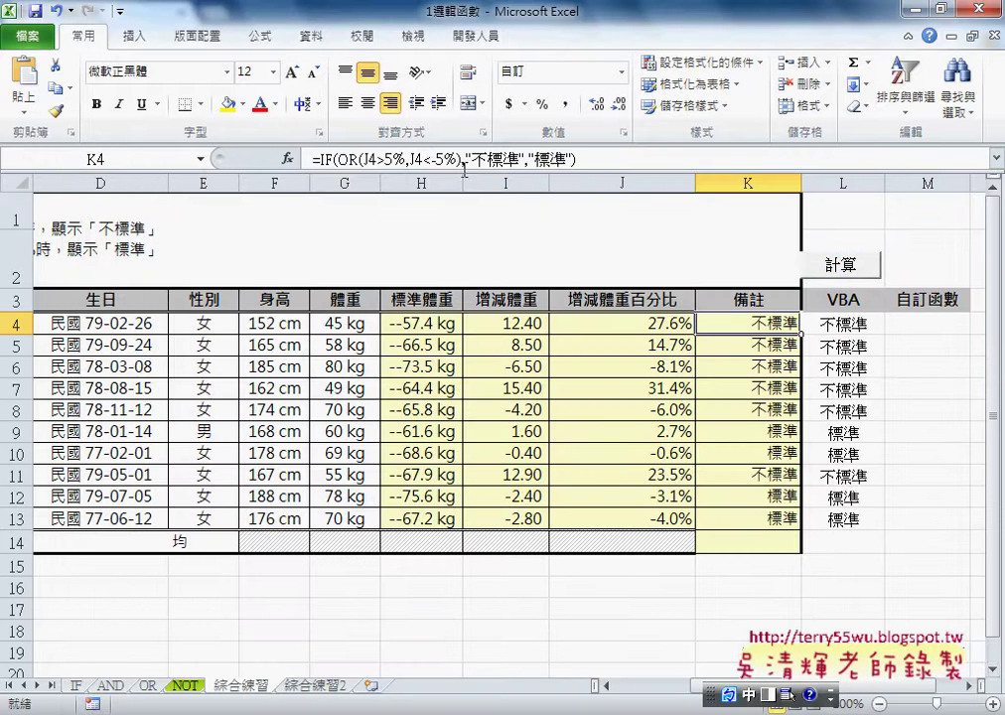
pyautogui.rightClick(844, 264)
pyautogui.click(900, 435)
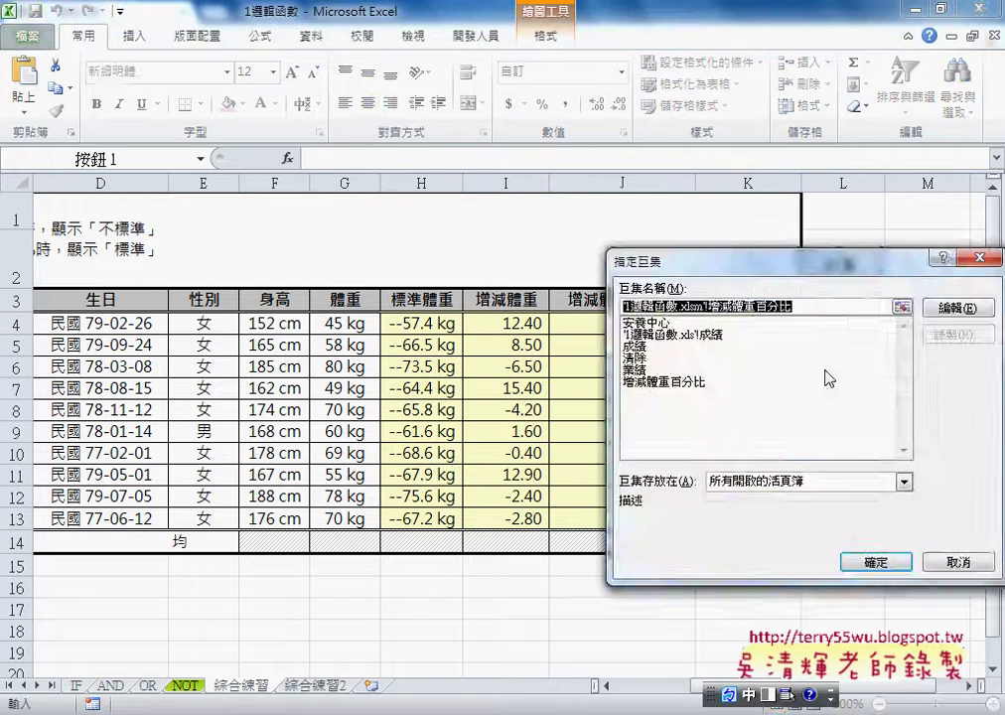
pyautogui.click(958, 308)
pyautogui.moveTo(527, 535); pyautogui.dragTo(443, 196)
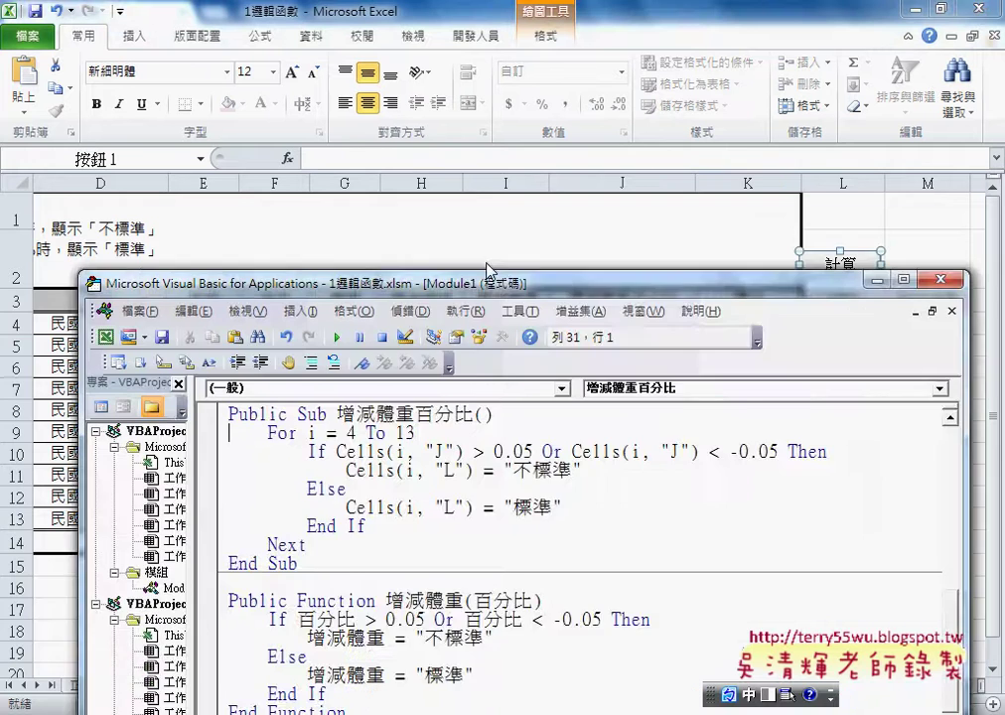
pyautogui.moveTo(249, 355); pyautogui.dragTo(594, 358)
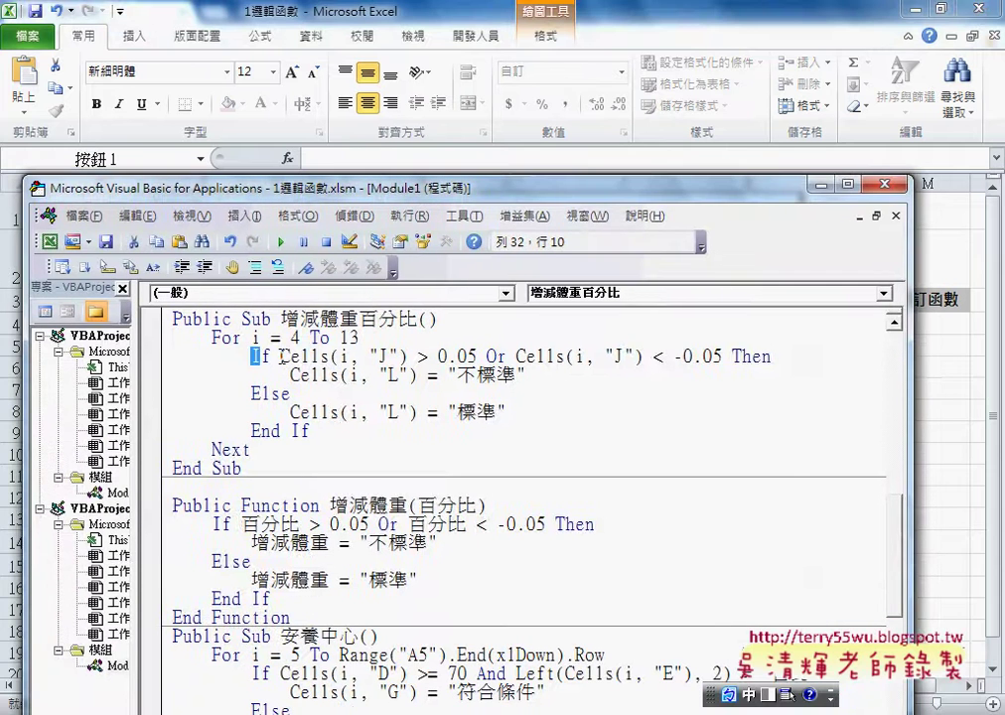
pyautogui.click(489, 541)
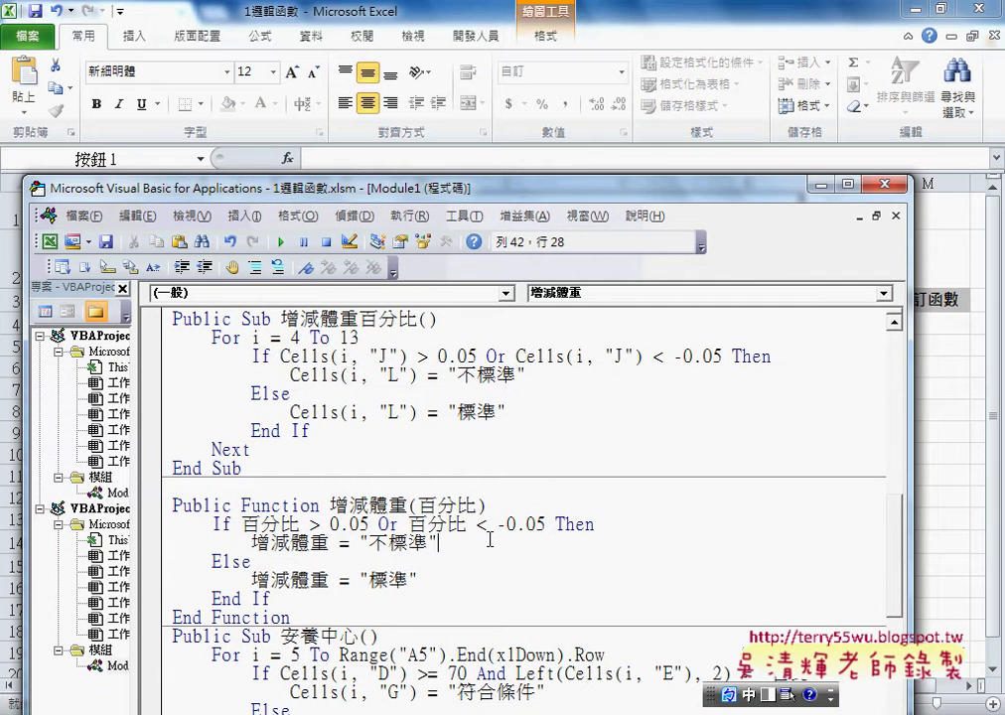